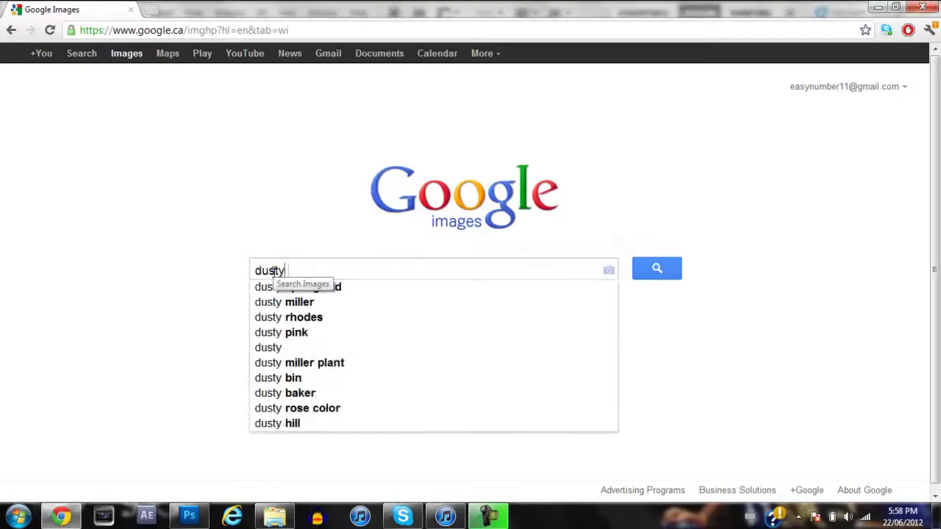
Open the dusty leather texture and stretch it to fill the whole stadium canvas.
{"action": "key", "text": "Return"}
{"action": "left_click", "coordinate": [258, 248]}
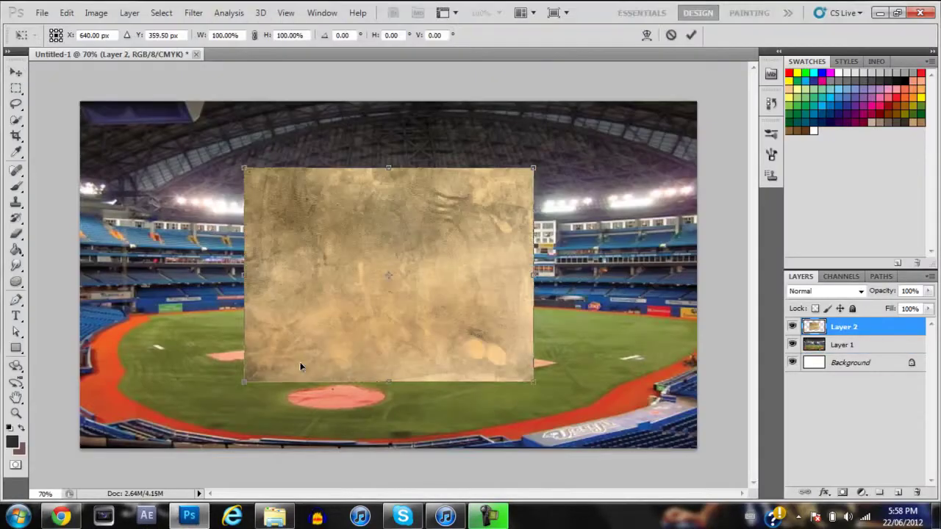
{"action": "left_click_drag", "start_coordinate": [243, 169], "coordinate": [78, 101]}
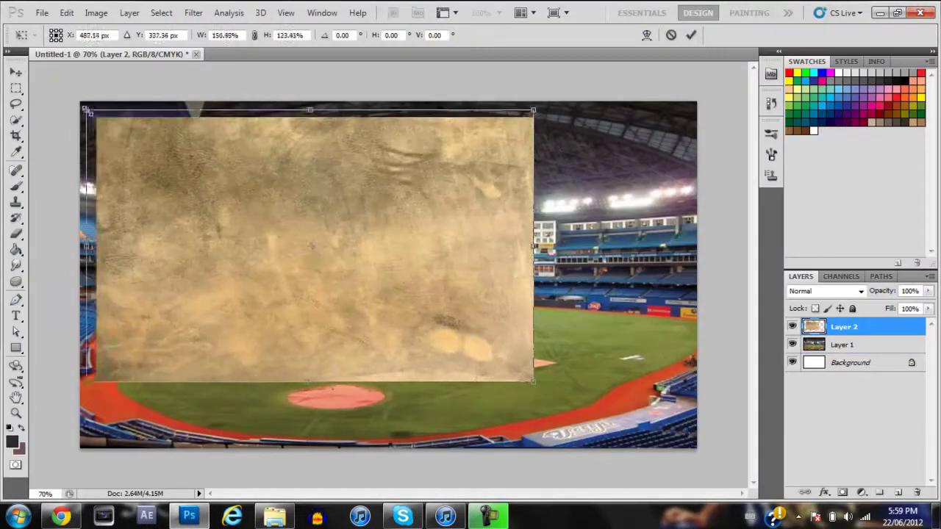
{"action": "left_click_drag", "start_coordinate": [533, 382], "coordinate": [698, 448]}
{"action": "left_click", "coordinate": [15, 71]}
{"action": "key", "text": "Return"}
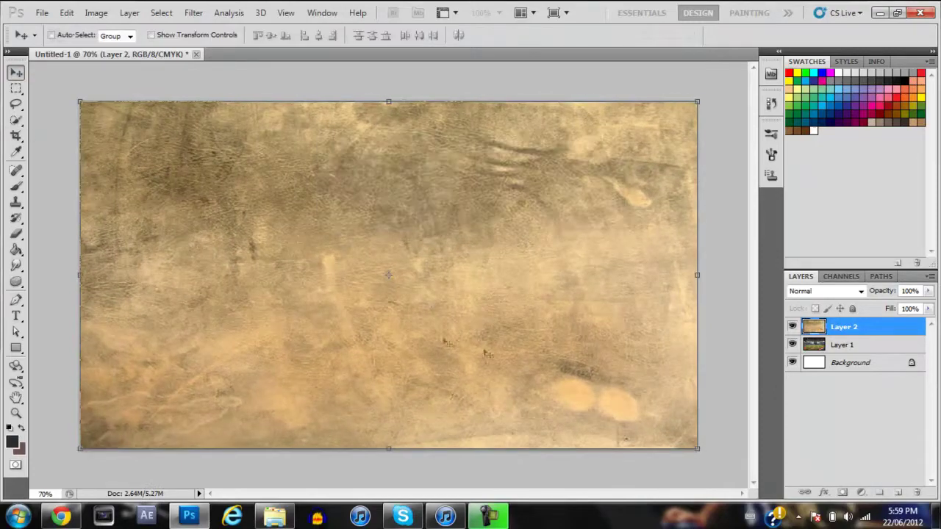
Set the texture layer's blend mode to Linear Light.
{"action": "left_click", "coordinate": [823, 291]}
{"action": "left_click", "coordinate": [808, 247]}
{"action": "left_click", "coordinate": [61, 517]}
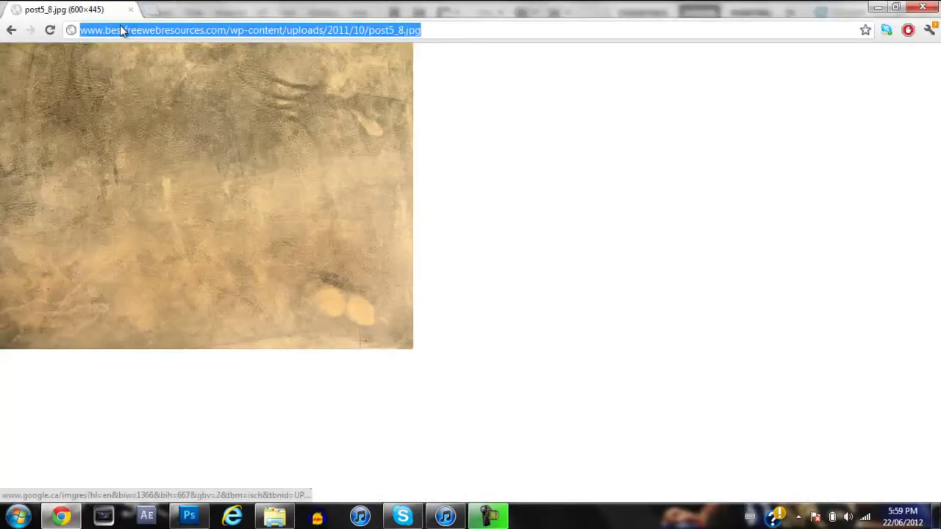
Search Google Images on google.ca for 'colby rasmus blue jays at bat'.
{"action": "left_click", "coordinate": [122, 30]}
{"action": "type", "text": "google.ca"}
{"action": "key", "text": "Return"}
{"action": "left_click", "coordinate": [127, 53]}
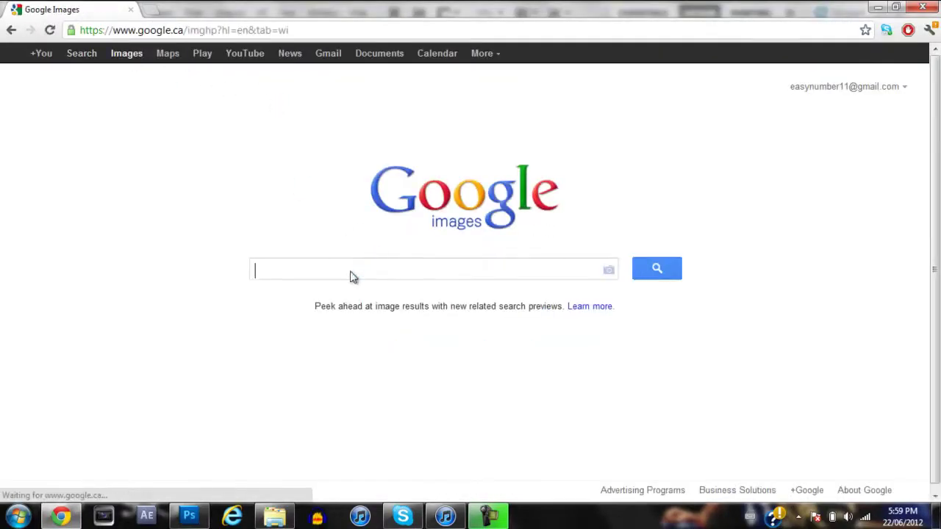
{"action": "type", "text": "colby rasmus blue jays at ba"}
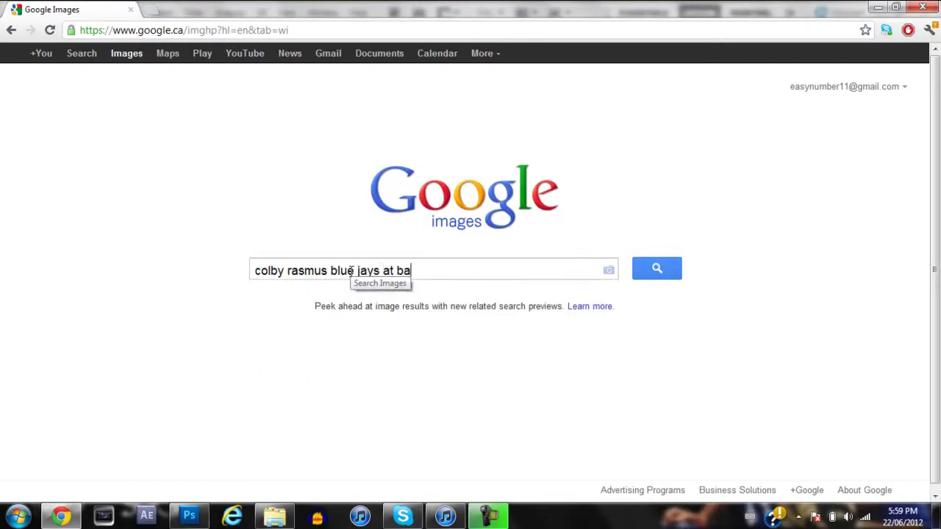
{"action": "type", "text": "t"}
{"action": "key", "text": "Return"}
{"action": "scroll", "coordinate": [937, 116], "scroll_direction": "down", "scroll_amount": 2}
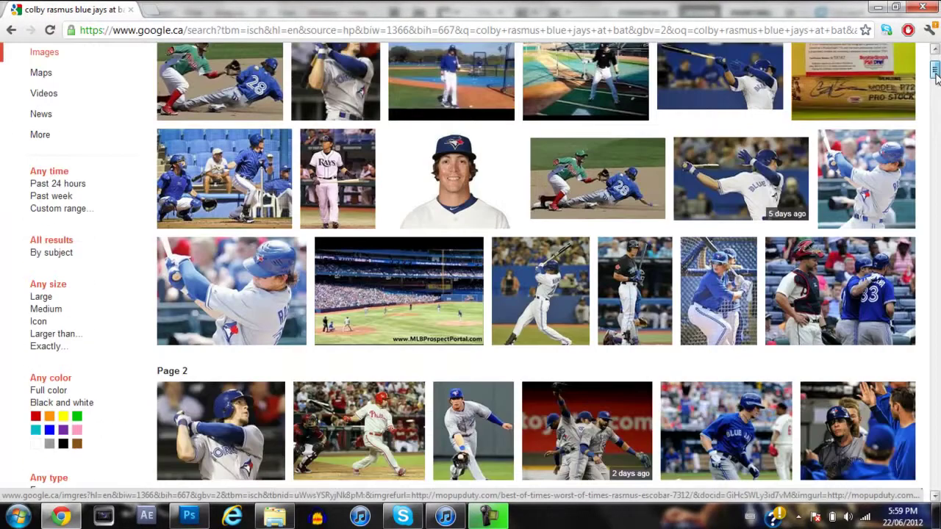
{"action": "scroll", "coordinate": [937, 110], "scroll_direction": "down", "scroll_amount": 3}
{"action": "scroll", "coordinate": [936, 94], "scroll_direction": "down", "scroll_amount": 1}
{"action": "scroll", "coordinate": [937, 94], "scroll_direction": "down", "scroll_amount": 3}
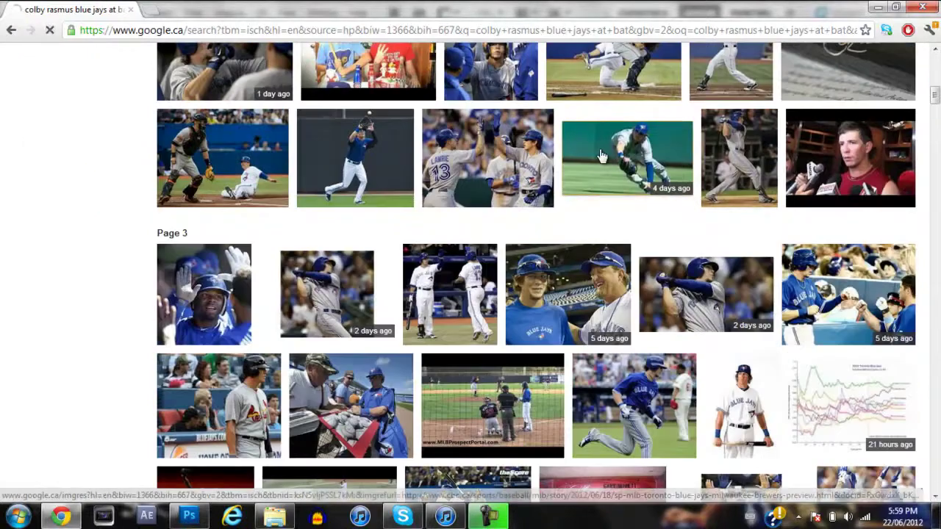
Copy the full-size diving catch photo and paste it into the poster as a new layer.
{"action": "left_click", "coordinate": [627, 158]}
{"action": "left_click", "coordinate": [383, 285]}
{"action": "right_click", "coordinate": [261, 224]}
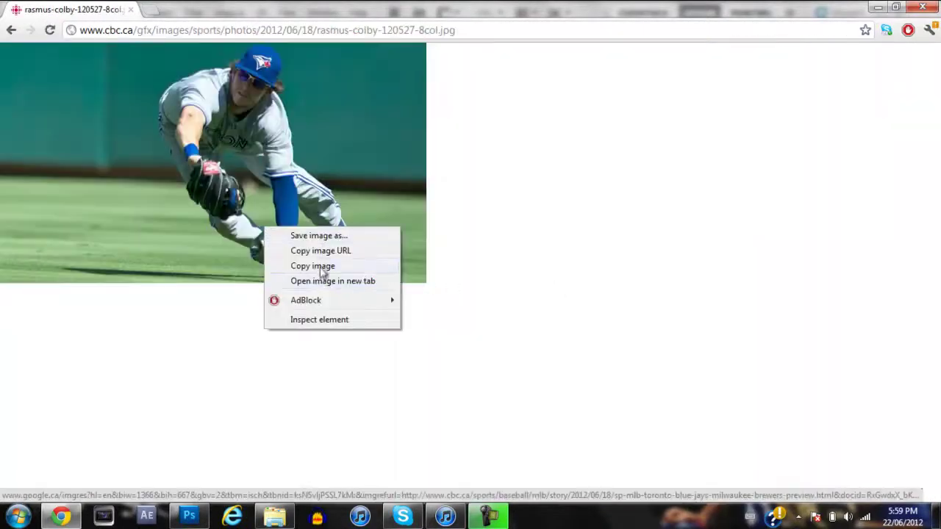
{"action": "left_click", "coordinate": [319, 269]}
{"action": "key", "text": "alt+Tab"}
{"action": "key", "text": "ctrl+v"}
{"action": "left_click", "coordinate": [15, 234]}
{"action": "left_click", "coordinate": [498, 12]}
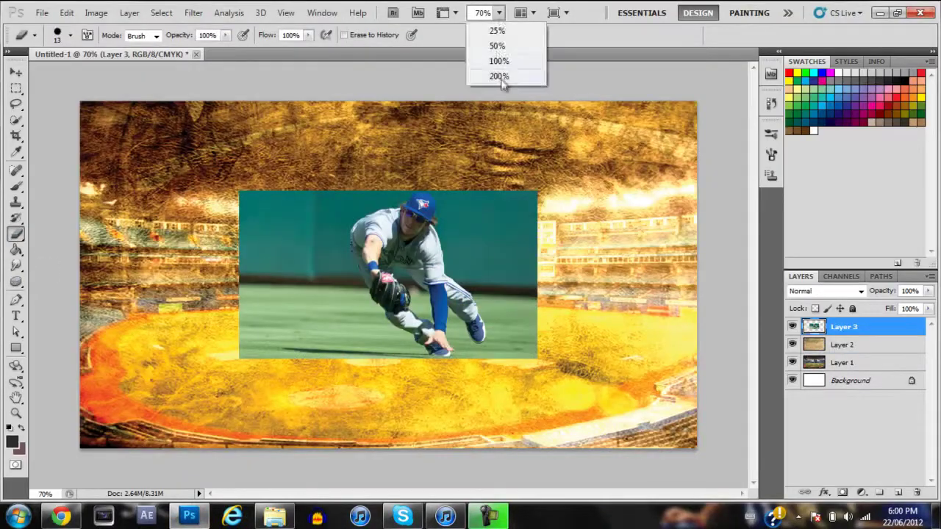
At 200% zoom, erase the backdrop around the player's arm, leg, foot, back and cap.
{"action": "left_click", "coordinate": [503, 80]}
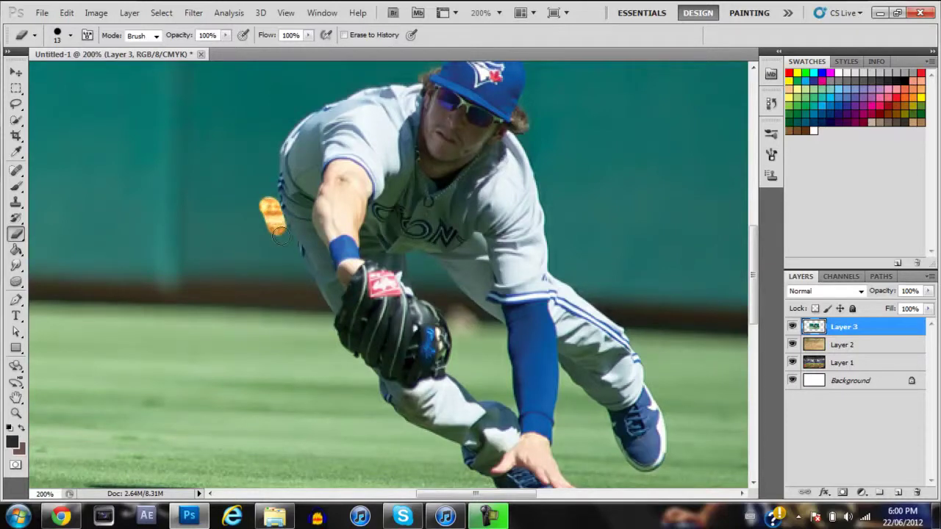
{"action": "left_click_drag", "start_coordinate": [291, 255], "coordinate": [303, 281]}
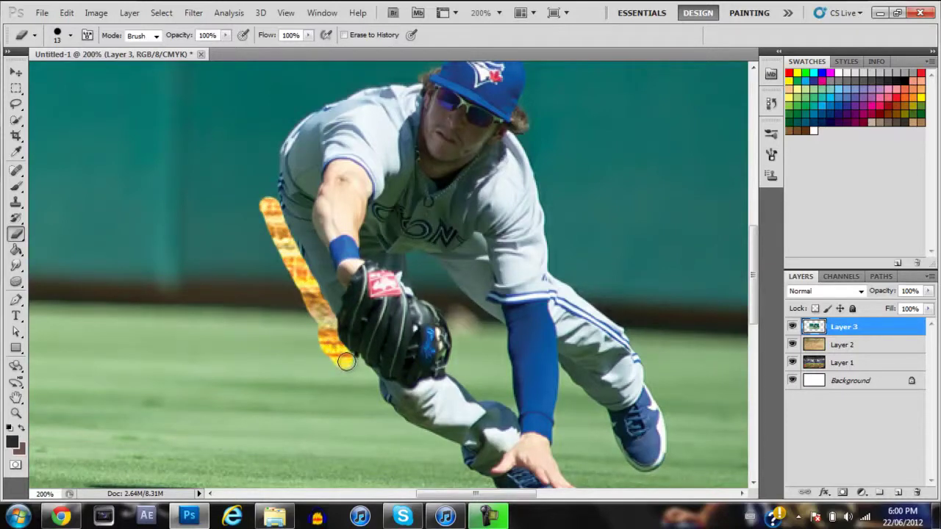
{"action": "left_click_drag", "start_coordinate": [381, 411], "coordinate": [395, 426]}
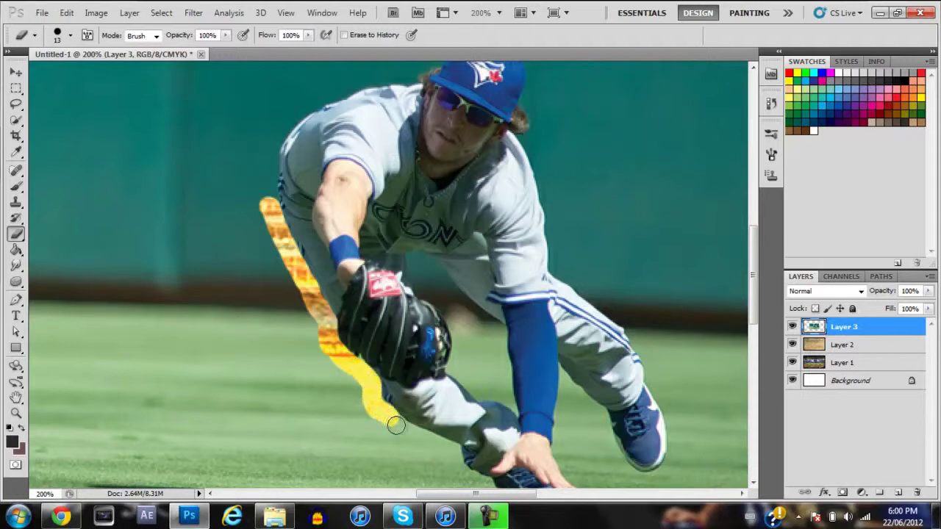
{"action": "left_click_drag", "start_coordinate": [453, 453], "coordinate": [457, 471]}
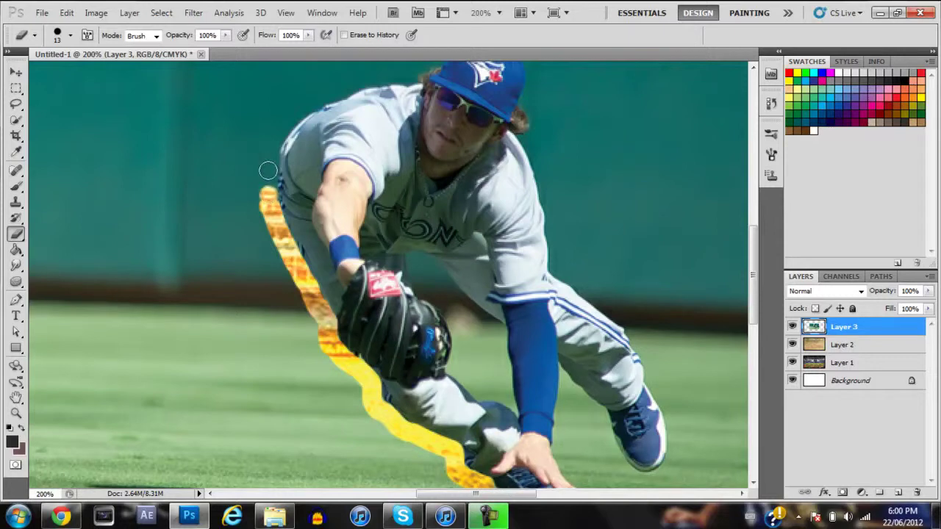
{"action": "mouse_move", "coordinate": [268, 171]}
{"action": "left_mouse_down"}
{"action": "mouse_move", "coordinate": [274, 137]}
{"action": "mouse_move", "coordinate": [346, 88]}
{"action": "left_mouse_up"}
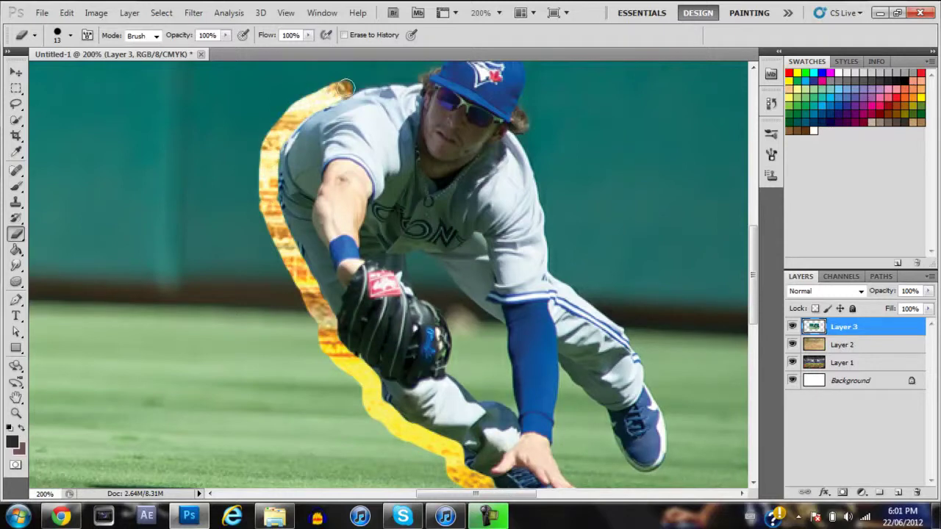
{"action": "left_click_drag", "start_coordinate": [404, 76], "coordinate": [411, 240]}
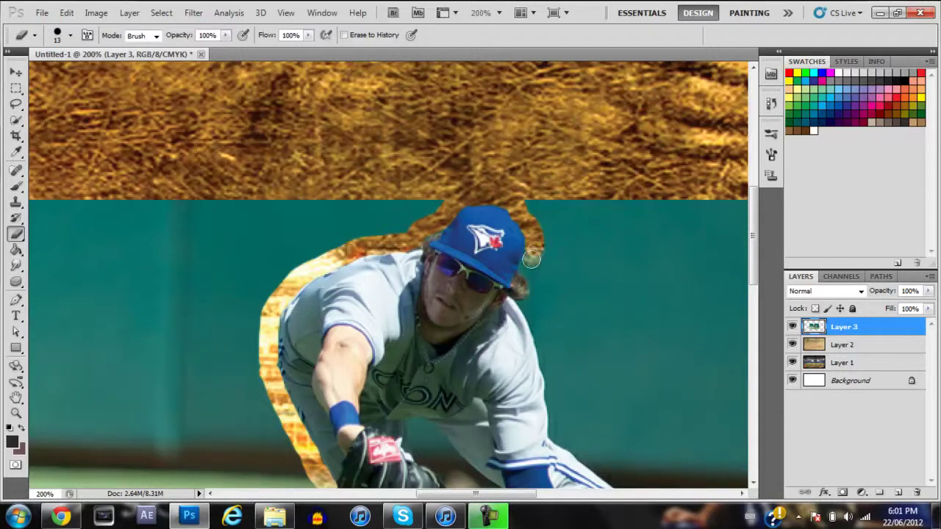
{"action": "left_click_drag", "start_coordinate": [537, 302], "coordinate": [537, 324]}
{"action": "mouse_move", "coordinate": [546, 355]}
{"action": "left_mouse_down"}
{"action": "mouse_move", "coordinate": [570, 444]}
{"action": "mouse_move", "coordinate": [626, 485]}
{"action": "left_mouse_up"}
Erase the remaining backdrop around the player's leg, shoe, glove and arm gaps.
{"action": "scroll", "coordinate": [630, 354], "scroll_direction": "down", "scroll_amount": 5}
{"action": "left_click_drag", "start_coordinate": [634, 364], "coordinate": [676, 482]}
{"action": "scroll", "coordinate": [676, 481], "scroll_direction": "down", "scroll_amount": 5}
{"action": "mouse_move", "coordinate": [673, 301]}
{"action": "left_mouse_down"}
{"action": "mouse_move", "coordinate": [658, 323]}
{"action": "mouse_move", "coordinate": [636, 320]}
{"action": "left_mouse_up"}
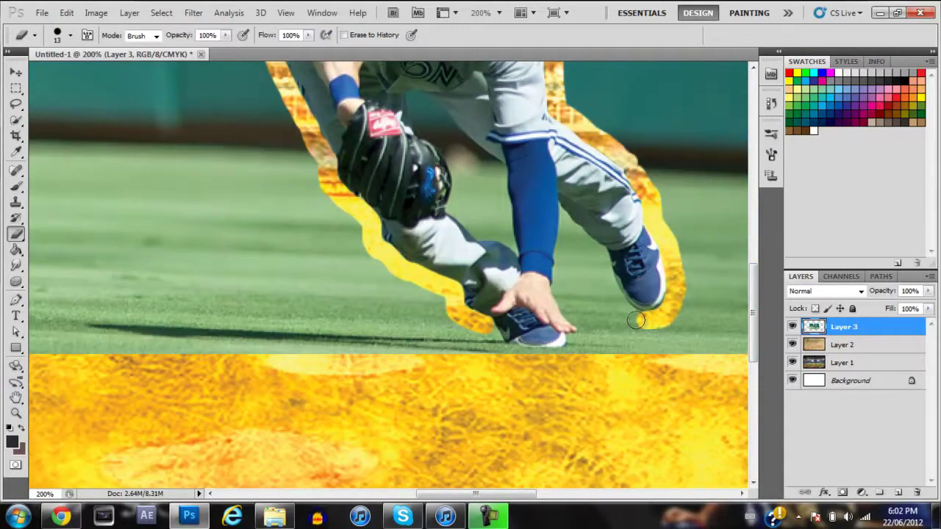
{"action": "mouse_move", "coordinate": [613, 285]}
{"action": "left_mouse_down"}
{"action": "mouse_move", "coordinate": [573, 233]}
{"action": "mouse_move", "coordinate": [560, 290]}
{"action": "left_mouse_up"}
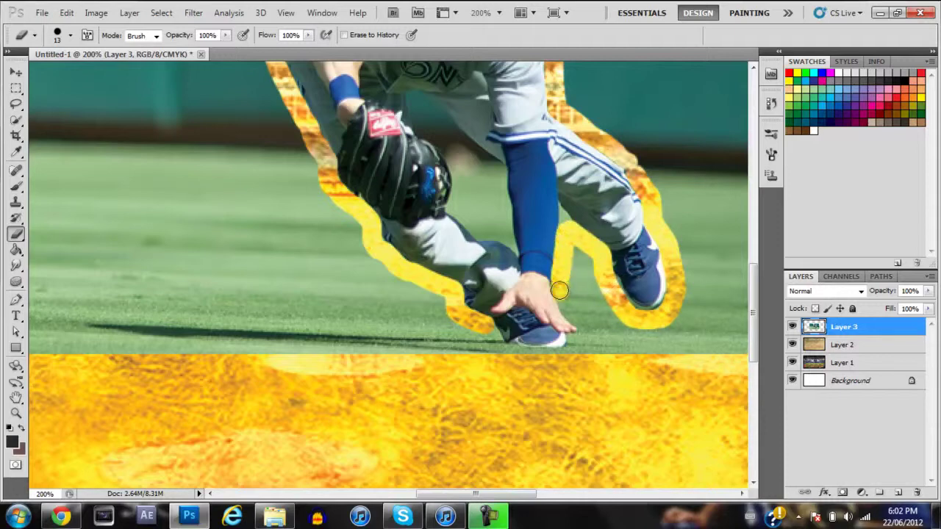
{"action": "left_click_drag", "start_coordinate": [591, 337], "coordinate": [574, 342]}
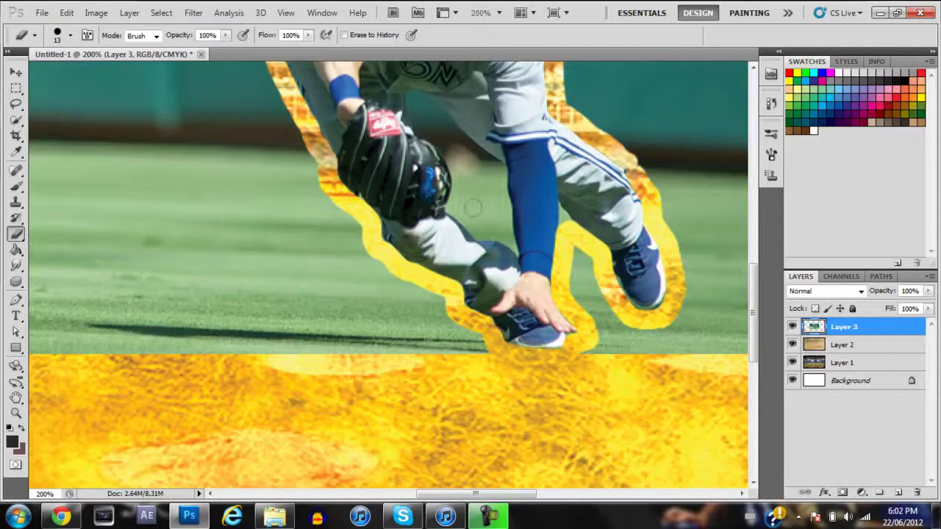
{"action": "mouse_move", "coordinate": [424, 129]}
{"action": "left_mouse_down"}
{"action": "mouse_move", "coordinate": [459, 184]}
{"action": "mouse_move", "coordinate": [455, 209]}
{"action": "left_mouse_up"}
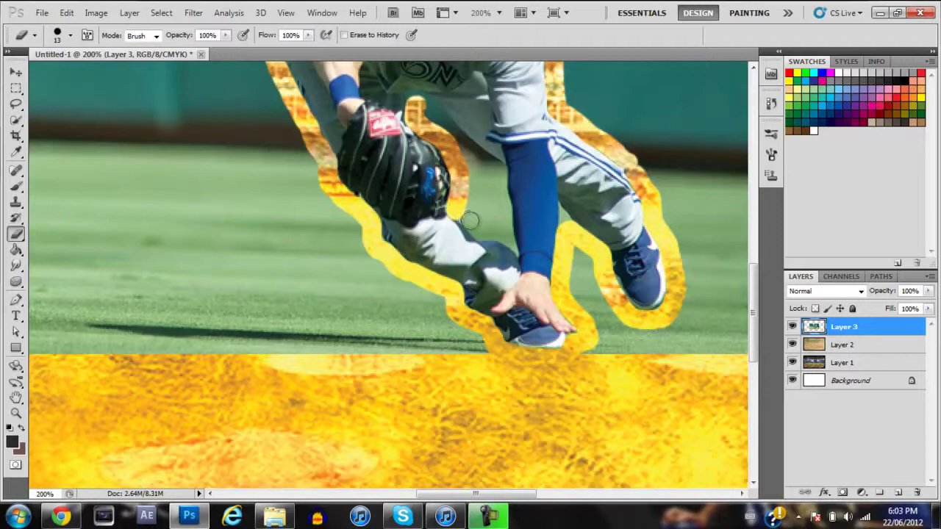
{"action": "mouse_move", "coordinate": [503, 236]}
{"action": "left_mouse_down"}
{"action": "mouse_move", "coordinate": [503, 205]}
{"action": "mouse_move", "coordinate": [498, 303]}
{"action": "left_mouse_up"}
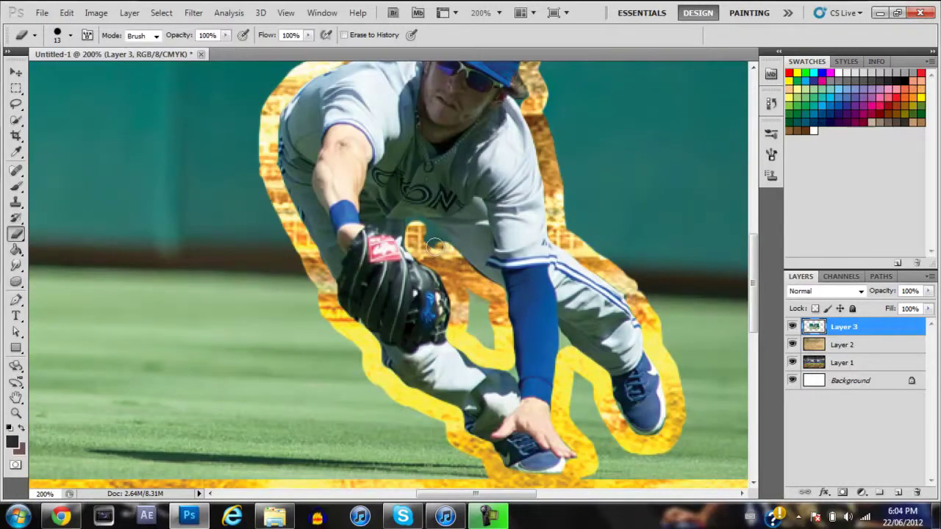
{"action": "left_click_drag", "start_coordinate": [433, 237], "coordinate": [415, 225]}
{"action": "left_click_drag", "start_coordinate": [474, 291], "coordinate": [487, 336]}
{"action": "left_click_drag", "start_coordinate": [579, 379], "coordinate": [597, 478]}
Set the eraser to 7 px, then 2 px, then 31 px and erase a patch of left backdrop.
{"action": "left_click", "coordinate": [70, 35]}
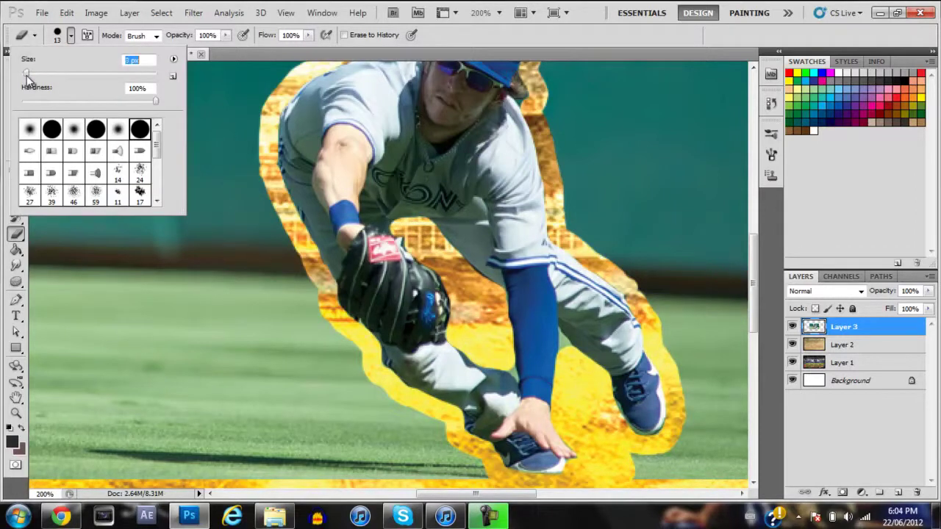
{"action": "key", "text": "Return"}
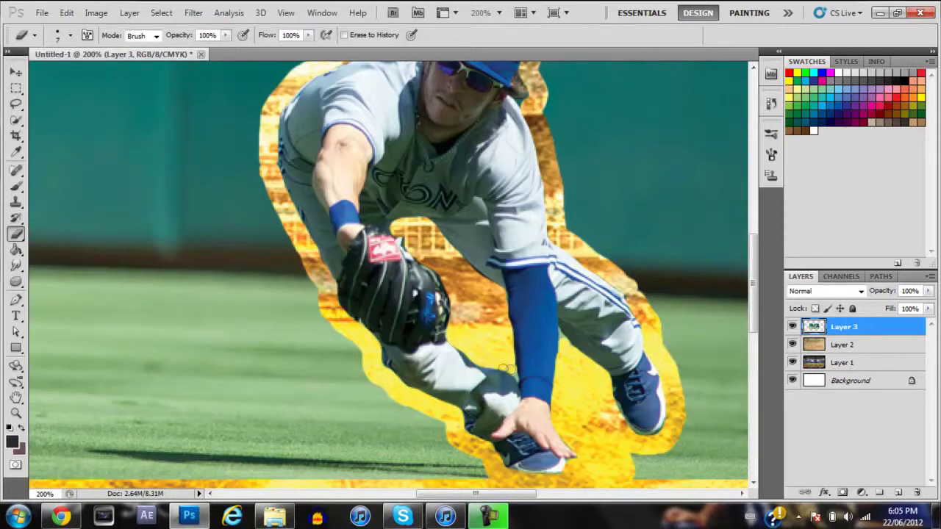
{"action": "left_click", "coordinate": [69, 35]}
{"action": "key", "text": "Return"}
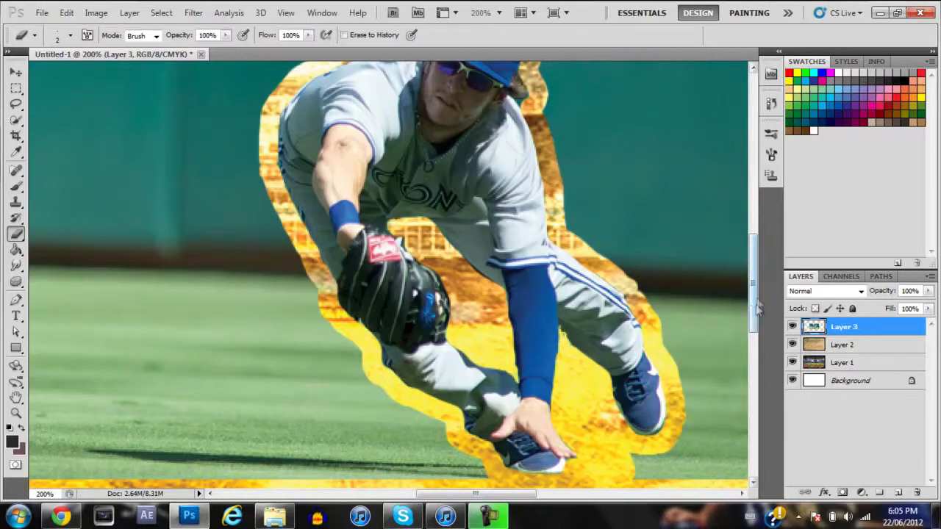
{"action": "scroll", "coordinate": [213, 110], "scroll_direction": "down", "scroll_amount": 2}
{"action": "left_click", "coordinate": [70, 35]}
{"action": "left_click", "coordinate": [140, 129]}
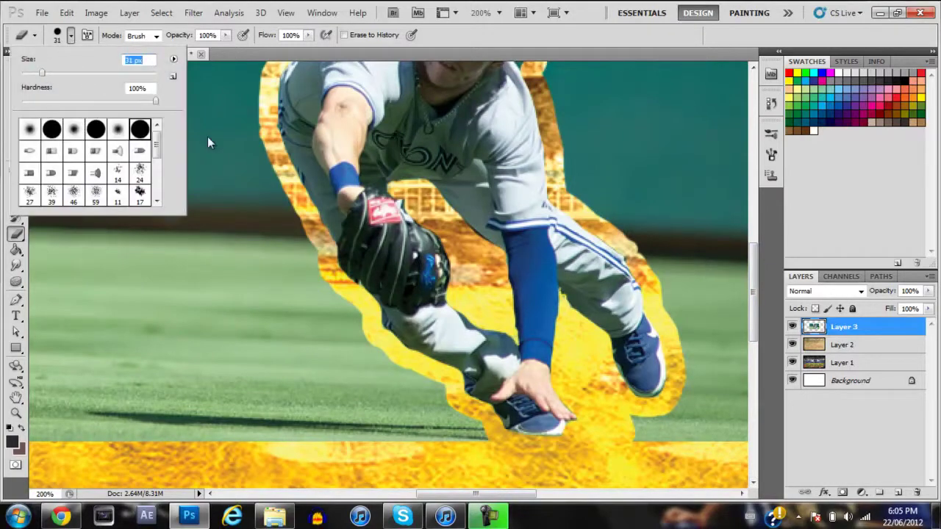
{"action": "left_click", "coordinate": [126, 304]}
At 100% zoom, erase the teal backdrop left and lower-right of the player.
{"action": "left_click", "coordinate": [498, 13]}
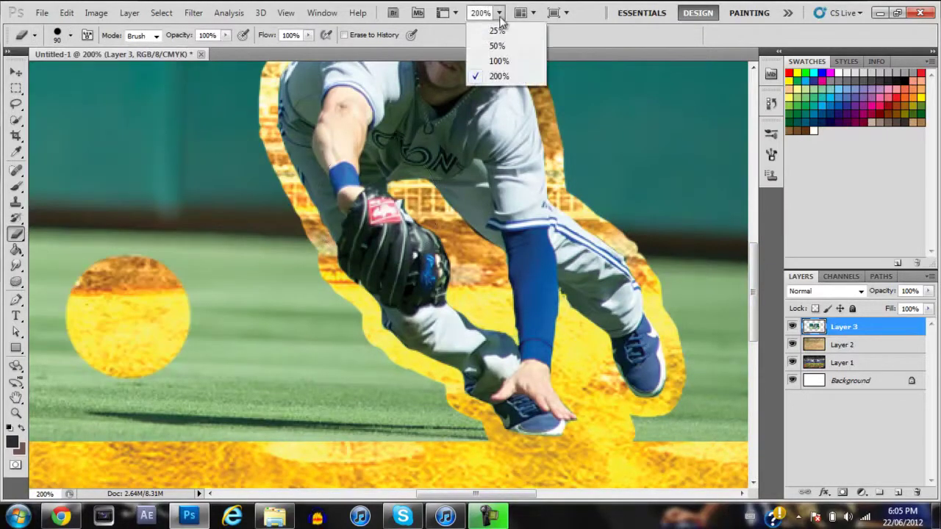
{"action": "left_click", "coordinate": [498, 76]}
{"action": "mouse_move", "coordinate": [203, 272]}
{"action": "left_mouse_down"}
{"action": "mouse_move", "coordinate": [386, 103]}
{"action": "mouse_move", "coordinate": [316, 320]}
{"action": "mouse_move", "coordinate": [337, 294]}
{"action": "left_mouse_up"}
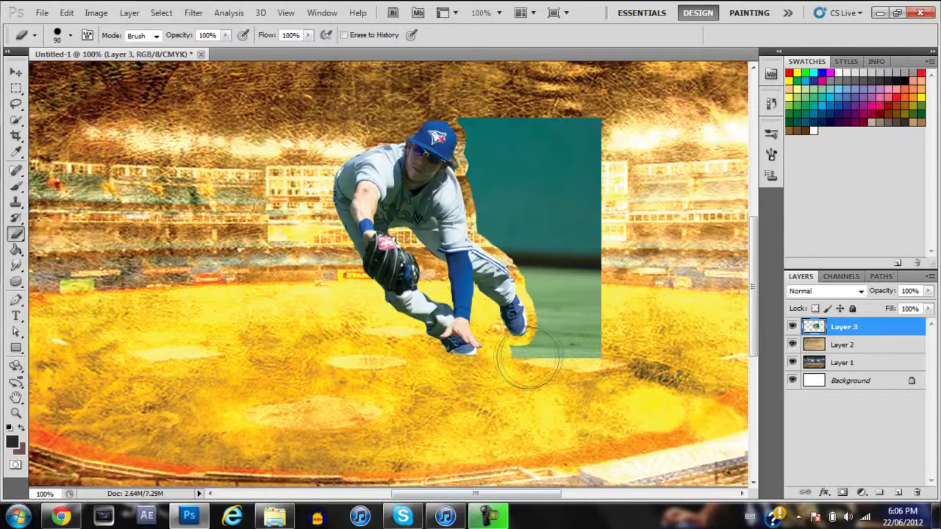
{"action": "mouse_move", "coordinate": [542, 360]}
{"action": "left_mouse_down"}
{"action": "mouse_move", "coordinate": [569, 155]}
{"action": "mouse_move", "coordinate": [504, 219]}
{"action": "mouse_move", "coordinate": [562, 338]}
{"action": "left_mouse_up"}
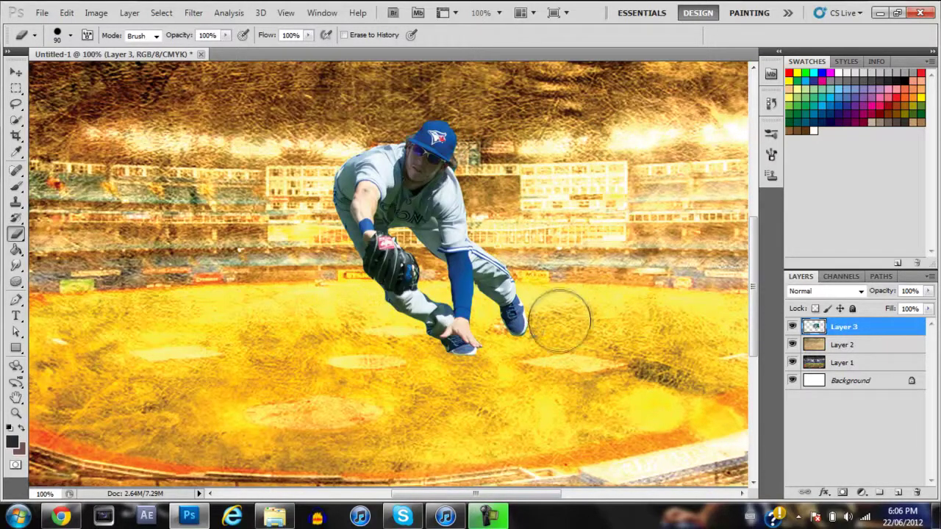
Shrink the diving player slightly and move him to the lower right.
{"action": "key", "text": "v"}
{"action": "left_click_drag", "start_coordinate": [430, 235], "coordinate": [510, 258]}
{"action": "key", "text": "ctrl+t"}
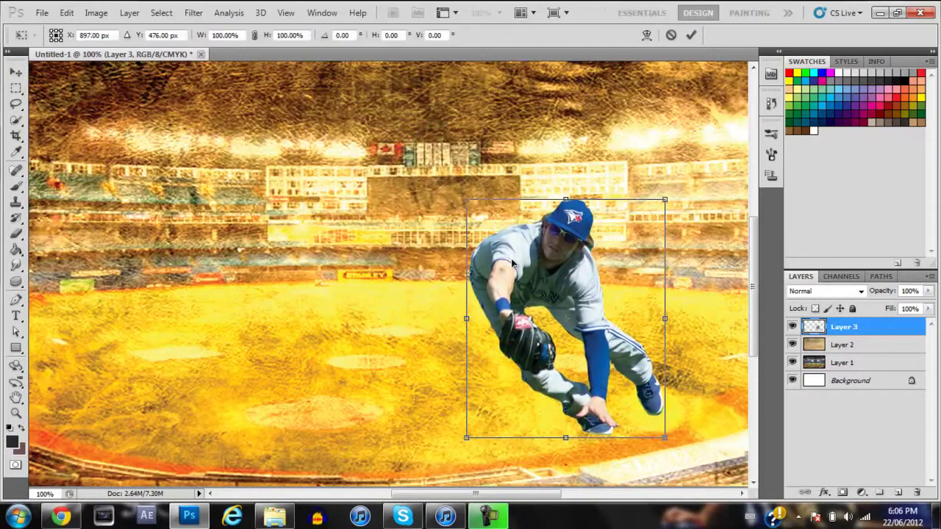
{"action": "left_click_drag", "start_coordinate": [497, 216], "coordinate": [502, 234]}
{"action": "left_click", "coordinate": [16, 72]}
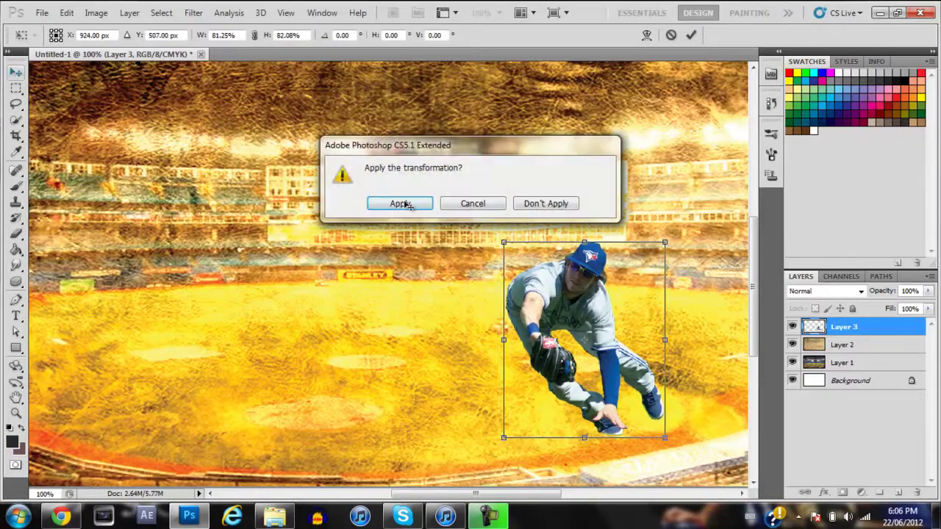
{"action": "left_click", "coordinate": [397, 202]}
{"action": "left_click_drag", "start_coordinate": [581, 331], "coordinate": [646, 363]}
{"action": "left_click", "coordinate": [61, 517]}
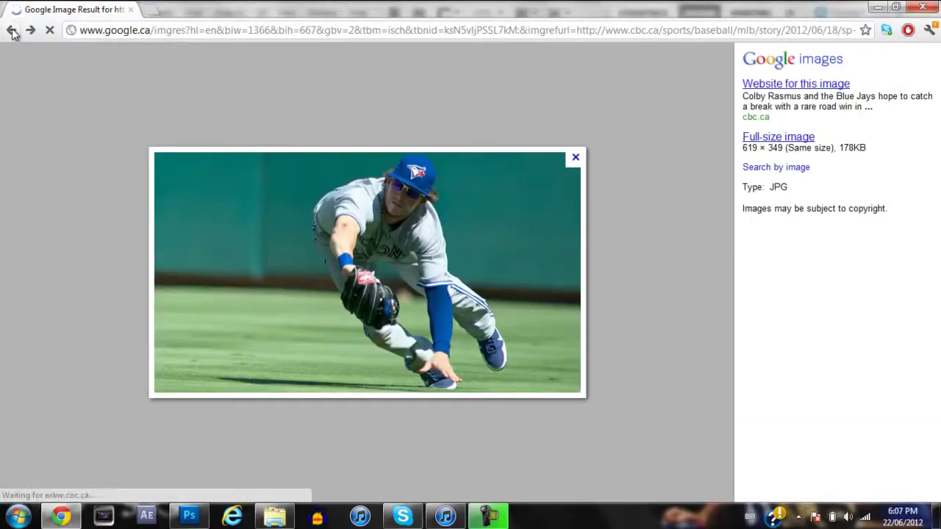
Copy the full-size photo of the standing player with a bat and paste it into the poster.
{"action": "left_click", "coordinate": [11, 31]}
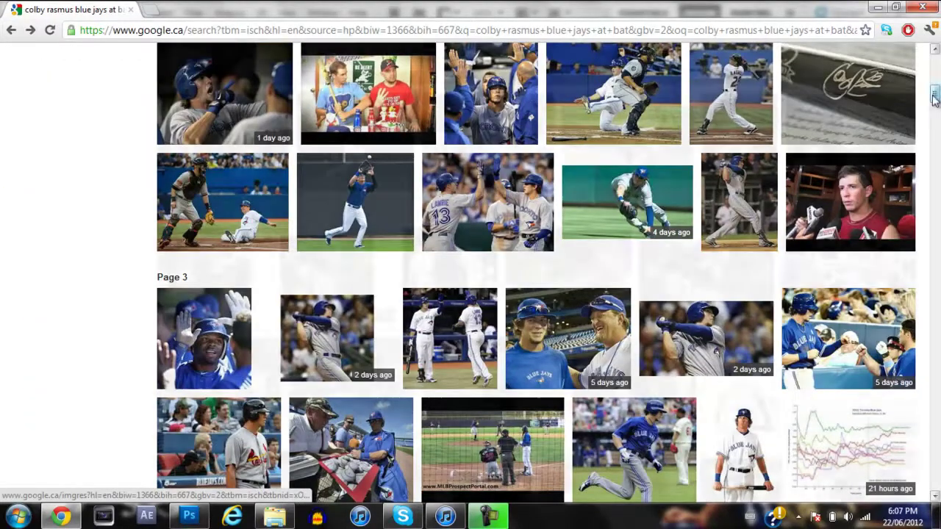
{"action": "scroll", "coordinate": [935, 107], "scroll_direction": "down", "scroll_amount": 2}
{"action": "scroll", "coordinate": [935, 107], "scroll_direction": "down", "scroll_amount": 1}
{"action": "left_click", "coordinate": [743, 206]}
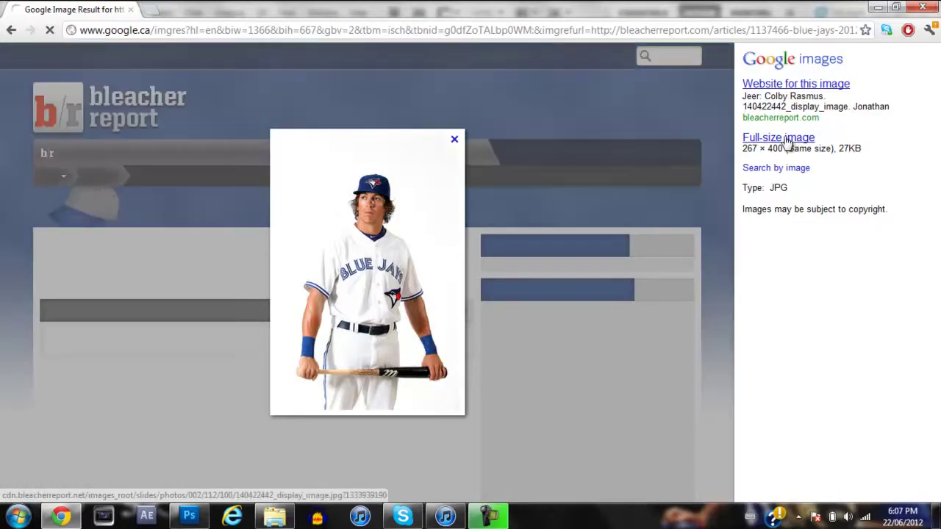
{"action": "left_click", "coordinate": [784, 138]}
{"action": "right_click", "coordinate": [85, 221]}
{"action": "left_click", "coordinate": [133, 258]}
{"action": "left_click", "coordinate": [189, 517]}
{"action": "key", "text": "ctrl+v"}
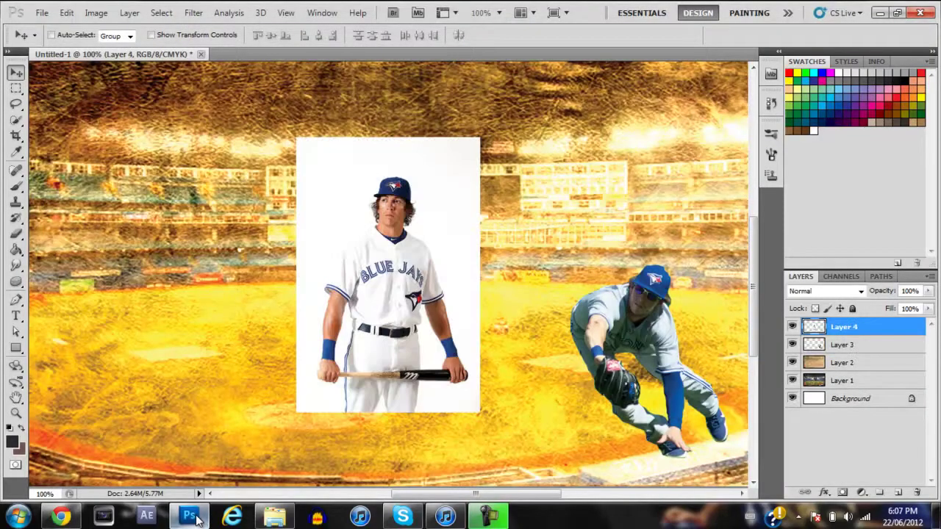
With a 14 px eraser at 200% zoom, erase white around the player's shoulder, hair and cap.
{"action": "key", "text": "e"}
{"action": "mouse_move", "coordinate": [316, 143]}
{"action": "left_mouse_down"}
{"action": "mouse_move", "coordinate": [282, 365]}
{"action": "mouse_move", "coordinate": [300, 409]}
{"action": "mouse_move", "coordinate": [448, 418]}
{"action": "mouse_move", "coordinate": [498, 351]}
{"action": "mouse_move", "coordinate": [481, 298]}
{"action": "mouse_move", "coordinate": [470, 176]}
{"action": "mouse_move", "coordinate": [368, 147]}
{"action": "mouse_move", "coordinate": [315, 210]}
{"action": "mouse_move", "coordinate": [413, 188]}
{"action": "left_mouse_up"}
{"action": "left_click", "coordinate": [70, 34]}
{"action": "left_click", "coordinate": [499, 13]}
{"action": "left_click", "coordinate": [493, 78]}
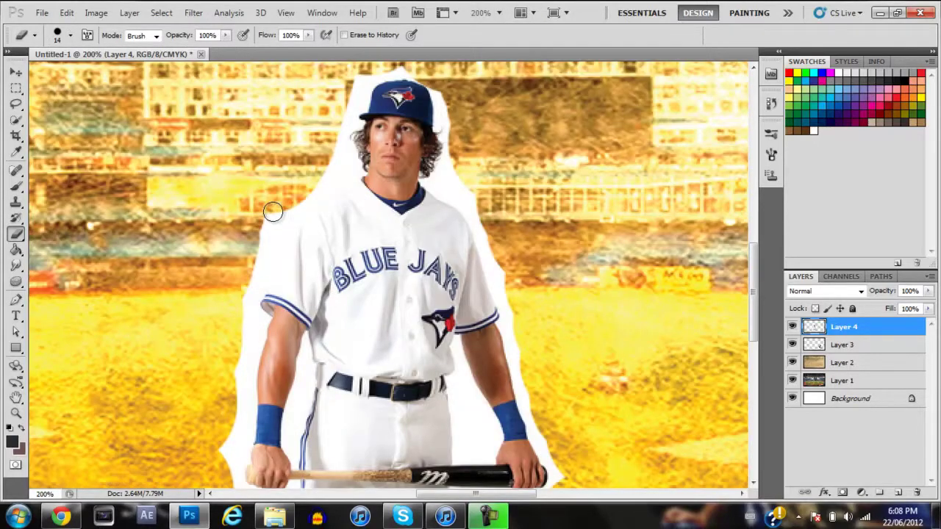
{"action": "mouse_move", "coordinate": [272, 212]}
{"action": "left_mouse_down"}
{"action": "mouse_move", "coordinate": [297, 207]}
{"action": "mouse_move", "coordinate": [257, 273]}
{"action": "mouse_move", "coordinate": [245, 439]}
{"action": "mouse_move", "coordinate": [228, 476]}
{"action": "left_mouse_up"}
{"action": "mouse_move", "coordinate": [301, 203]}
{"action": "left_mouse_down"}
{"action": "mouse_move", "coordinate": [347, 177]}
{"action": "mouse_move", "coordinate": [350, 110]}
{"action": "mouse_move", "coordinate": [381, 72]}
{"action": "left_mouse_up"}
{"action": "mouse_move", "coordinate": [440, 97]}
{"action": "left_mouse_down"}
{"action": "mouse_move", "coordinate": [444, 176]}
{"action": "mouse_move", "coordinate": [435, 188]}
{"action": "mouse_move", "coordinate": [476, 225]}
{"action": "mouse_move", "coordinate": [536, 435]}
{"action": "mouse_move", "coordinate": [563, 478]}
{"action": "left_mouse_up"}
Erase the white fringe around the pants, pant legs and arms, then switch to a finer eraser.
{"action": "scroll", "coordinate": [562, 478], "scroll_direction": "down", "scroll_amount": 5}
{"action": "mouse_move", "coordinate": [448, 302]}
{"action": "left_mouse_down"}
{"action": "mouse_move", "coordinate": [455, 255]}
{"action": "mouse_move", "coordinate": [532, 250]}
{"action": "mouse_move", "coordinate": [555, 228]}
{"action": "left_mouse_up"}
{"action": "left_click_drag", "start_coordinate": [456, 270], "coordinate": [476, 260]}
{"action": "mouse_move", "coordinate": [452, 130]}
{"action": "left_mouse_down"}
{"action": "mouse_move", "coordinate": [460, 203]}
{"action": "mouse_move", "coordinate": [469, 205]}
{"action": "mouse_move", "coordinate": [476, 158]}
{"action": "mouse_move", "coordinate": [462, 125]}
{"action": "left_mouse_up"}
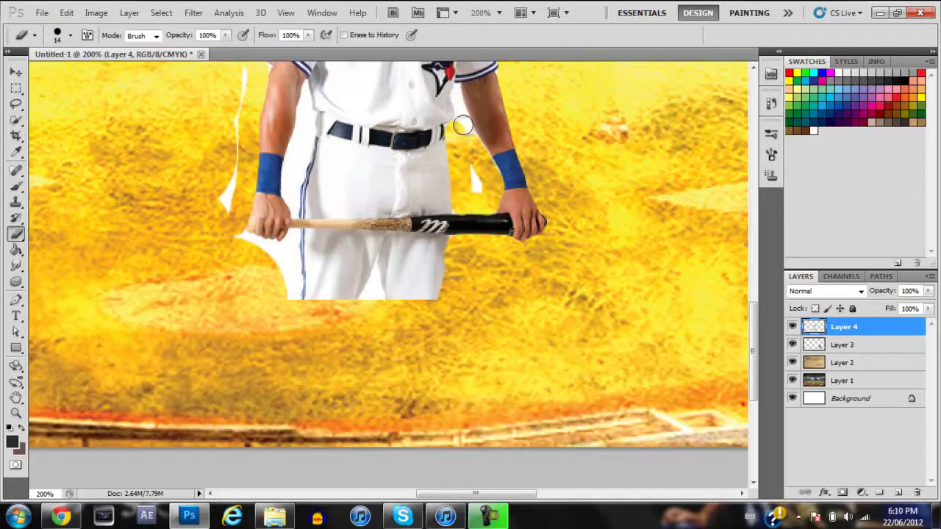
{"action": "mouse_move", "coordinate": [372, 288]}
{"action": "left_mouse_down"}
{"action": "mouse_move", "coordinate": [300, 302]}
{"action": "mouse_move", "coordinate": [290, 242]}
{"action": "mouse_move", "coordinate": [298, 292]}
{"action": "mouse_move", "coordinate": [234, 221]}
{"action": "mouse_move", "coordinate": [227, 126]}
{"action": "mouse_move", "coordinate": [239, 64]}
{"action": "left_mouse_up"}
{"action": "mouse_move", "coordinate": [291, 187]}
{"action": "left_mouse_down"}
{"action": "mouse_move", "coordinate": [309, 114]}
{"action": "mouse_move", "coordinate": [291, 187]}
{"action": "left_mouse_up"}
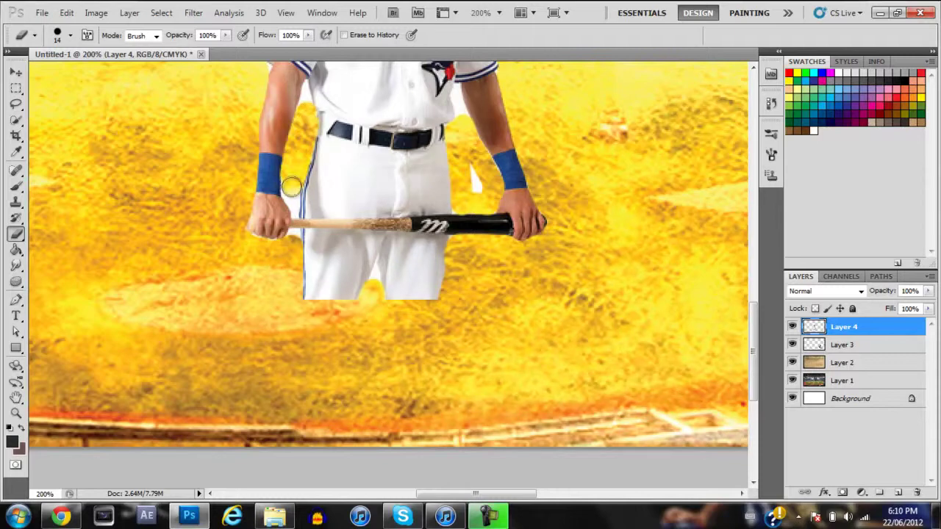
{"action": "left_click", "coordinate": [70, 34]}
{"action": "key", "text": "Return"}
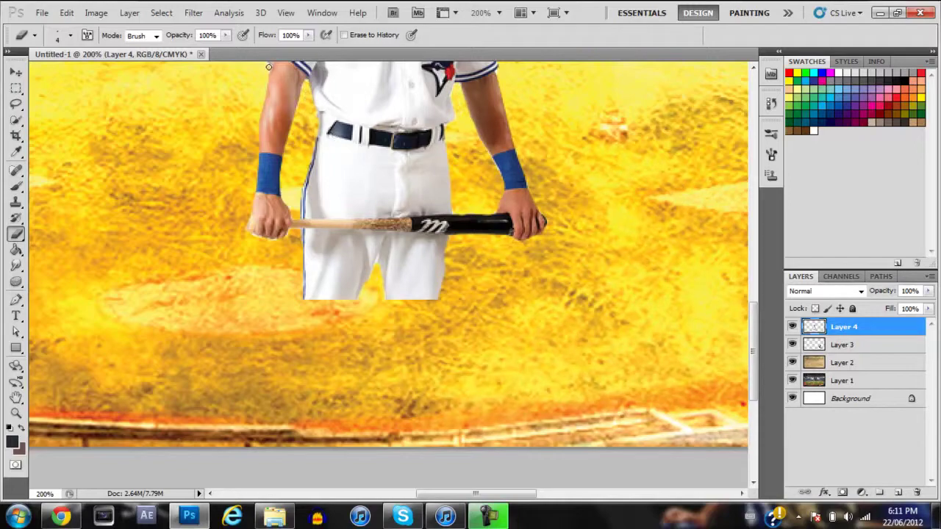
{"action": "scroll", "coordinate": [495, 172], "scroll_direction": "up", "scroll_amount": 5}
{"action": "scroll", "coordinate": [449, 177], "scroll_direction": "up", "scroll_amount": 3}
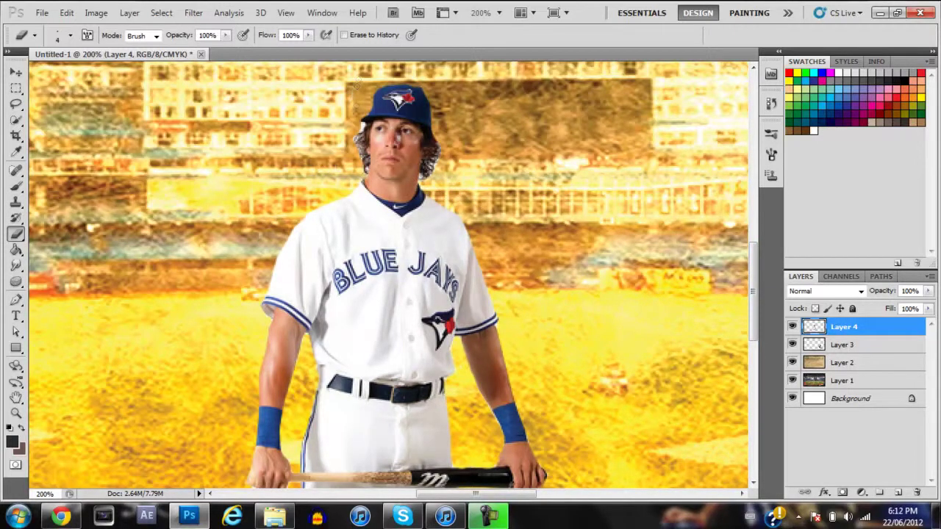
Zoom out and move the standing player to the poster's lower left.
{"action": "key", "text": "ctrl+minus"}
{"action": "key", "text": "ctrl+minus"}
{"action": "key", "text": "ctrl+minus"}
{"action": "key", "text": "v"}
{"action": "left_click_drag", "start_coordinate": [384, 316], "coordinate": [240, 338]}
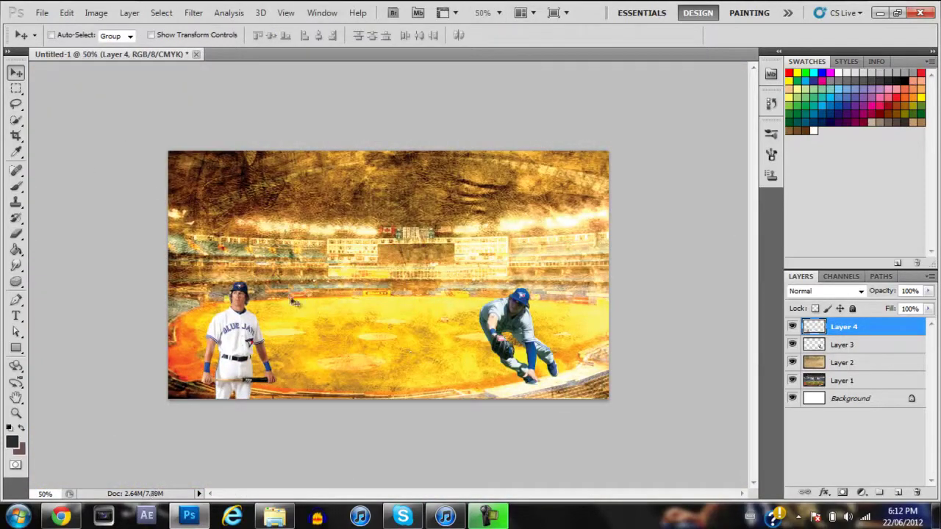
{"action": "key", "text": "alt+Tab"}
{"action": "left_click", "coordinate": [13, 33]}
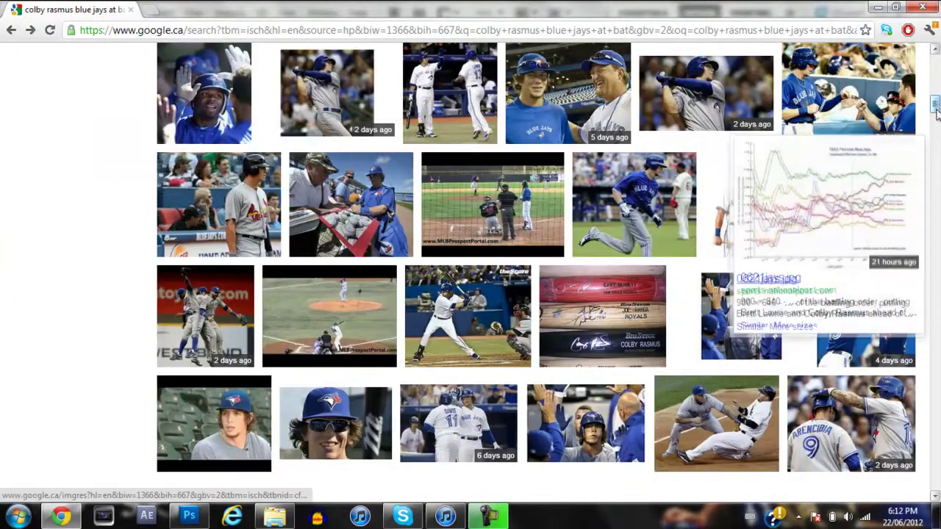
Open a small batting photo at full size, then return to the search results.
{"action": "left_click_drag", "start_coordinate": [935, 110], "coordinate": [936, 126]}
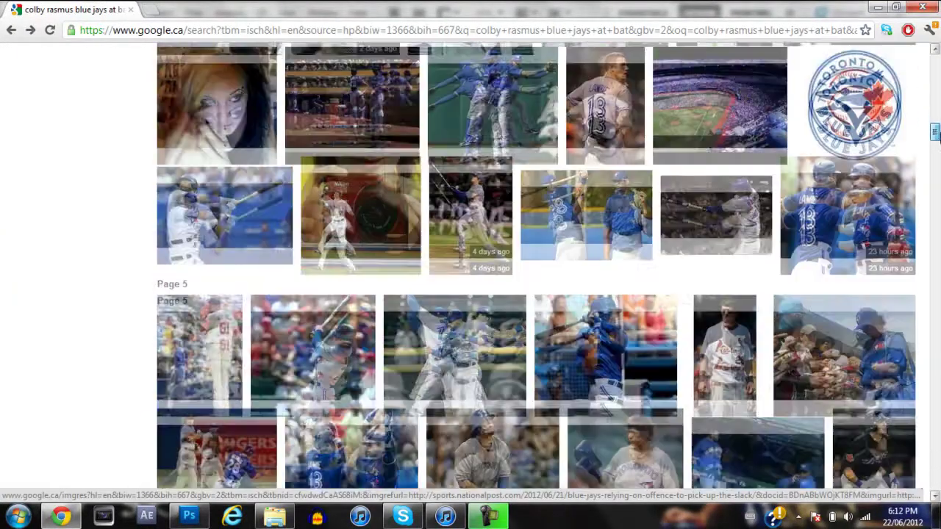
{"action": "left_click_drag", "start_coordinate": [935, 123], "coordinate": [935, 158]}
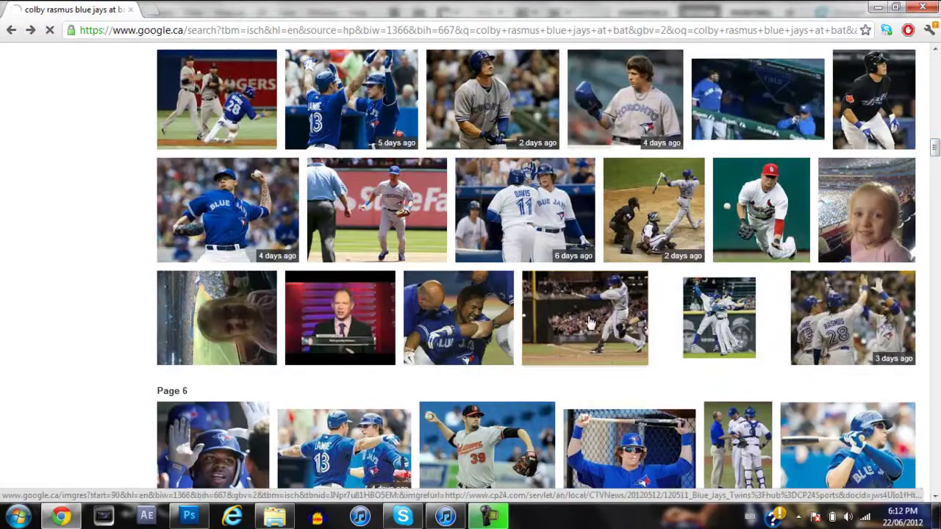
{"action": "left_click", "coordinate": [590, 322]}
{"action": "left_click", "coordinate": [796, 139]}
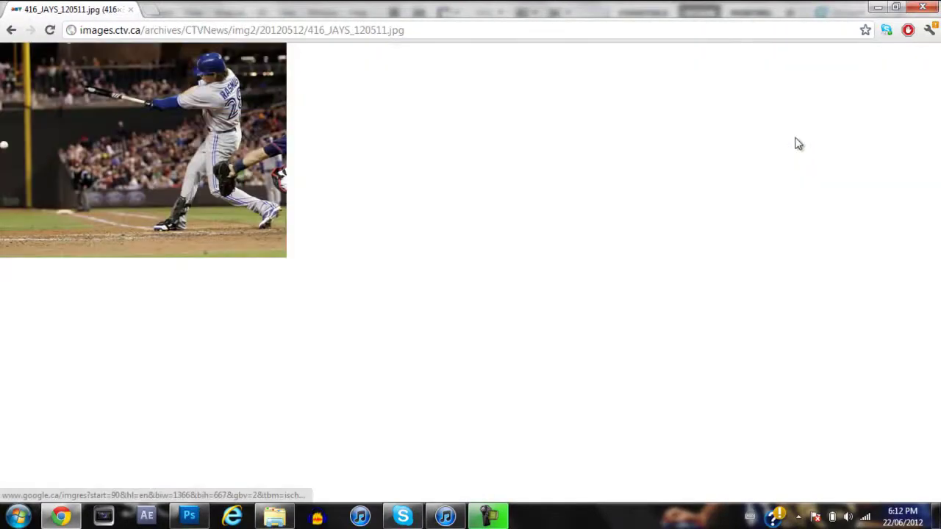
{"action": "left_click", "coordinate": [11, 30]}
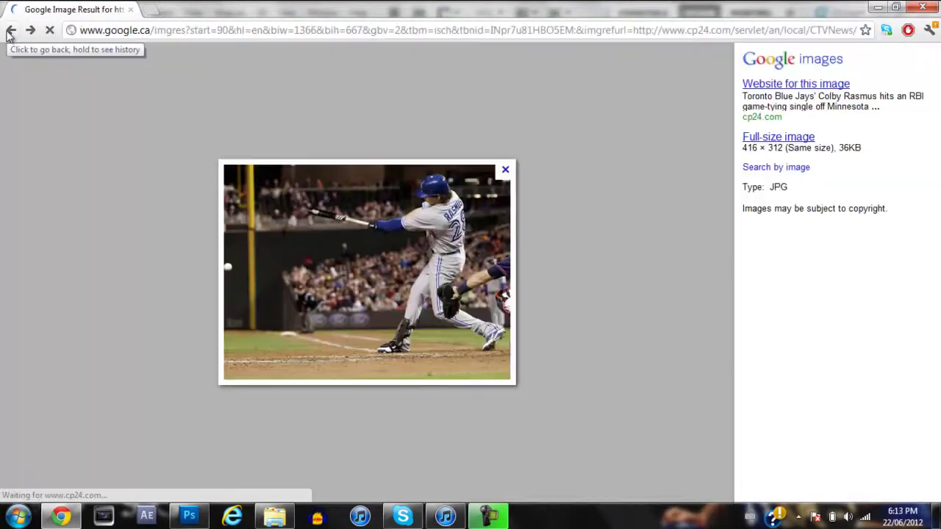
{"action": "left_click", "coordinate": [11, 31]}
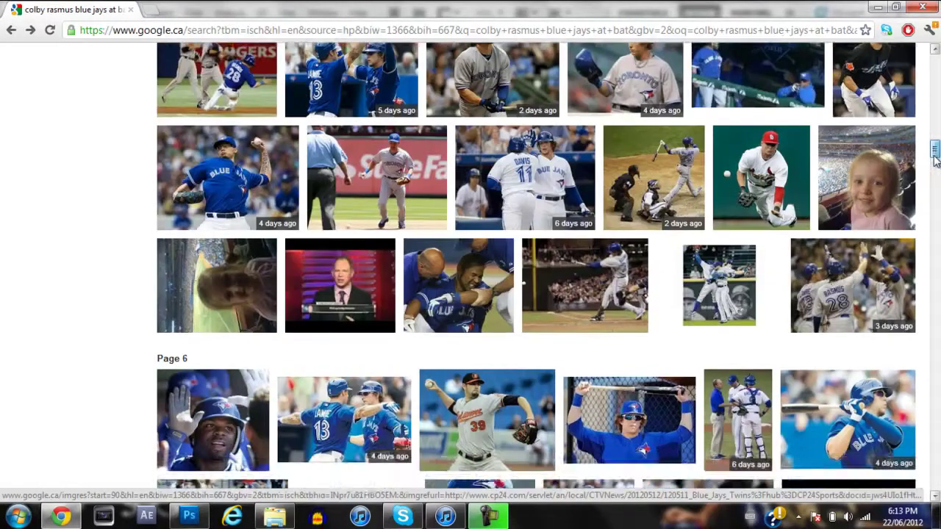
Copy the larger 628 × 432 batting photo and paste it into the poster as Layer 5.
{"action": "left_click_drag", "start_coordinate": [935, 149], "coordinate": [935, 160]}
{"action": "left_click_drag", "start_coordinate": [935, 165], "coordinate": [935, 207]}
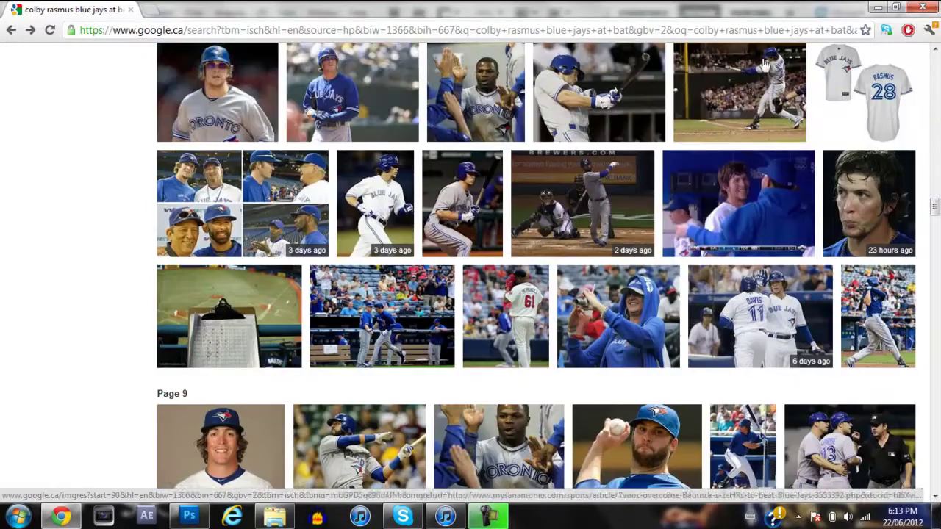
{"action": "mouse_move", "coordinate": [739, 92]}
{"action": "left_click", "coordinate": [764, 66]}
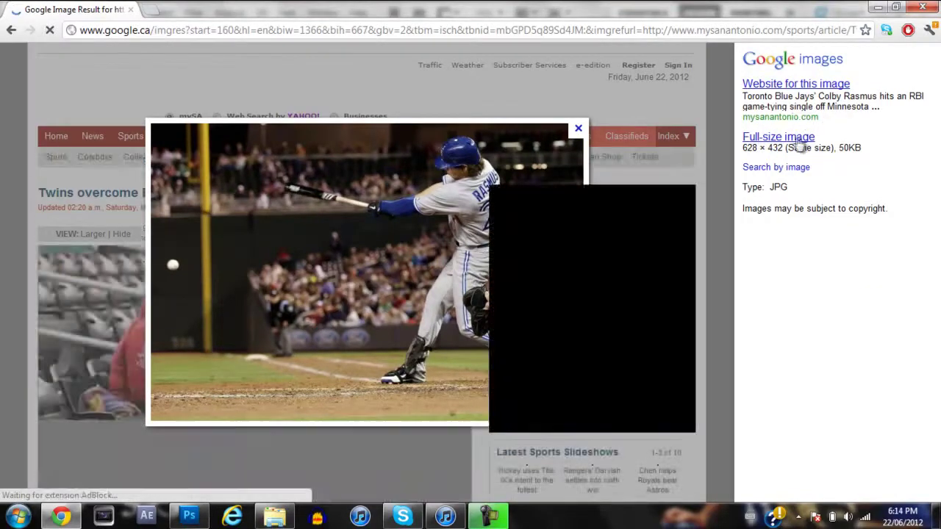
{"action": "left_click", "coordinate": [316, 323]}
{"action": "right_click", "coordinate": [263, 266]}
{"action": "left_click", "coordinate": [309, 305]}
{"action": "left_click", "coordinate": [188, 517]}
{"action": "key", "text": "ctrl+v"}
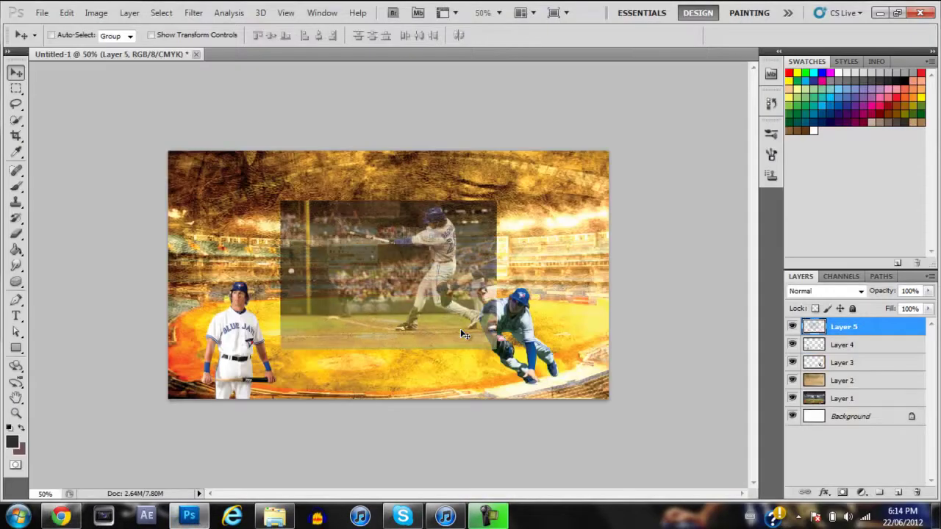
Set the eraser to 14 px and zoom to 200% on the batter.
{"action": "left_click", "coordinate": [17, 233]}
{"action": "left_click", "coordinate": [62, 34]}
{"action": "double_click", "coordinate": [142, 59]}
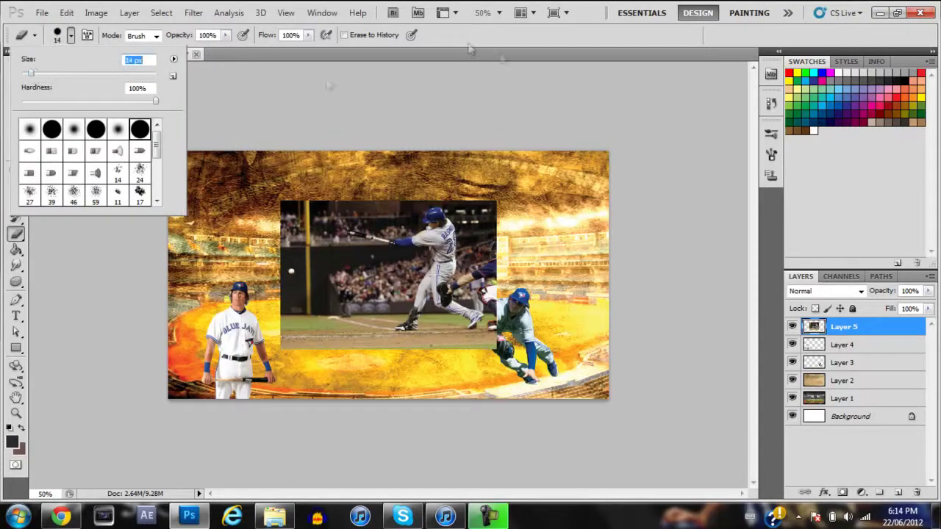
{"action": "type", "text": "14"}
{"action": "left_click", "coordinate": [499, 13]}
{"action": "left_click", "coordinate": [496, 75]}
Erase the background along the bat, the batter's legs, shoe and back foot.
{"action": "mouse_move", "coordinate": [382, 154]}
{"action": "left_mouse_down"}
{"action": "mouse_move", "coordinate": [540, 171]}
{"action": "mouse_move", "coordinate": [555, 221]}
{"action": "mouse_move", "coordinate": [537, 257]}
{"action": "mouse_move", "coordinate": [561, 233]}
{"action": "left_mouse_up"}
{"action": "left_click_drag", "start_coordinate": [508, 299], "coordinate": [486, 371]}
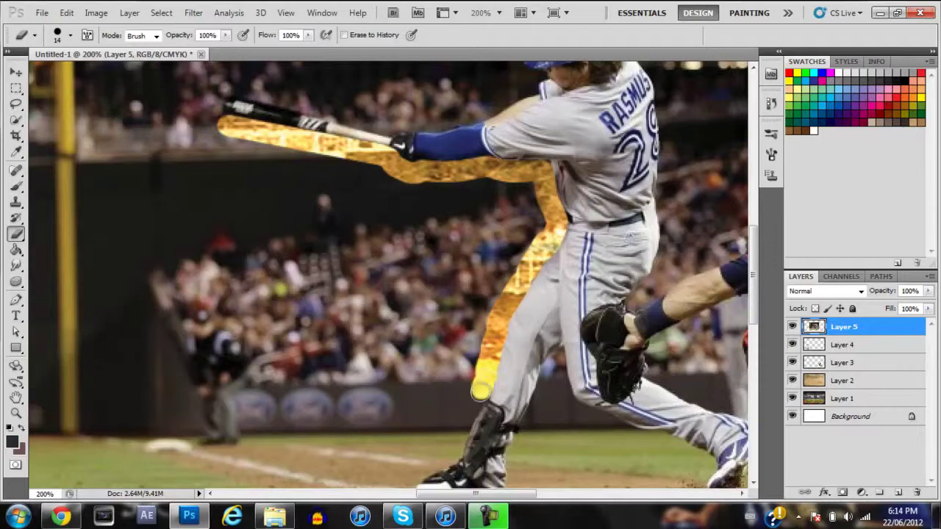
{"action": "mouse_move", "coordinate": [466, 420]}
{"action": "left_mouse_down"}
{"action": "mouse_move", "coordinate": [453, 451]}
{"action": "mouse_move", "coordinate": [412, 476]}
{"action": "left_mouse_up"}
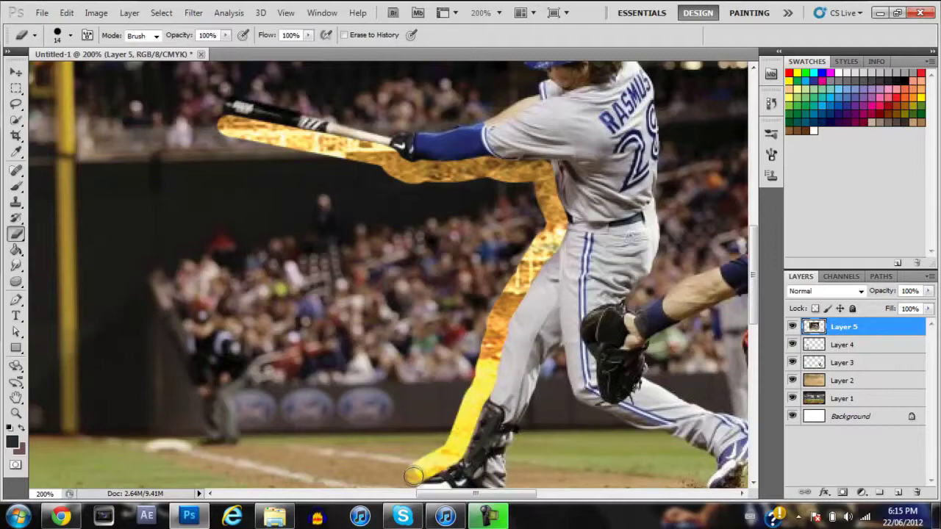
{"action": "left_click_drag", "start_coordinate": [753, 276], "coordinate": [753, 300]}
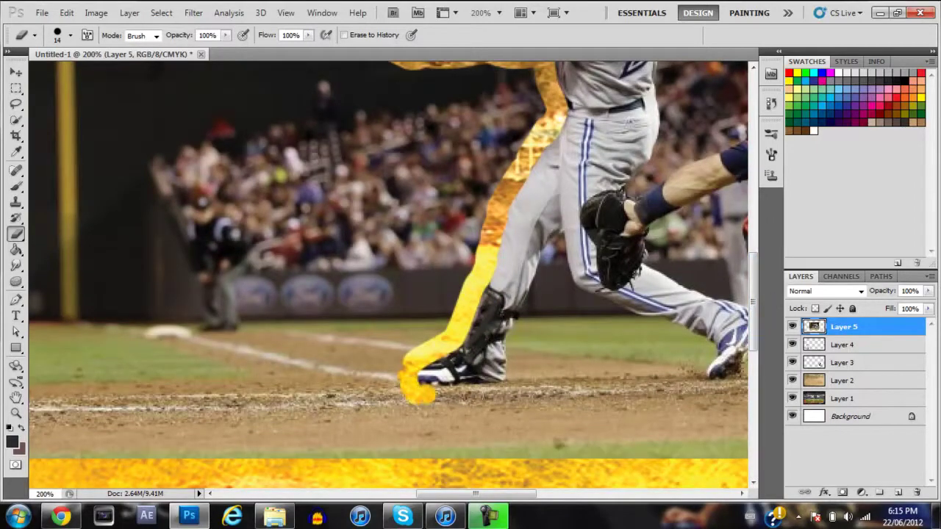
{"action": "left_click_drag", "start_coordinate": [425, 394], "coordinate": [509, 393]}
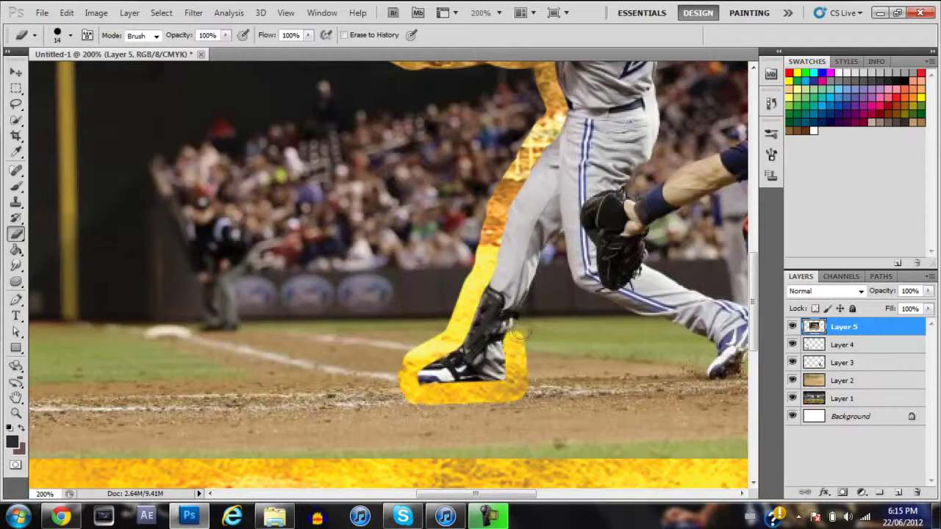
{"action": "mouse_move", "coordinate": [530, 312]}
{"action": "left_mouse_down"}
{"action": "mouse_move", "coordinate": [546, 275]}
{"action": "mouse_move", "coordinate": [639, 331]}
{"action": "mouse_move", "coordinate": [660, 327]}
{"action": "mouse_move", "coordinate": [691, 343]}
{"action": "left_mouse_up"}
{"action": "left_click_drag", "start_coordinate": [696, 379], "coordinate": [735, 385]}
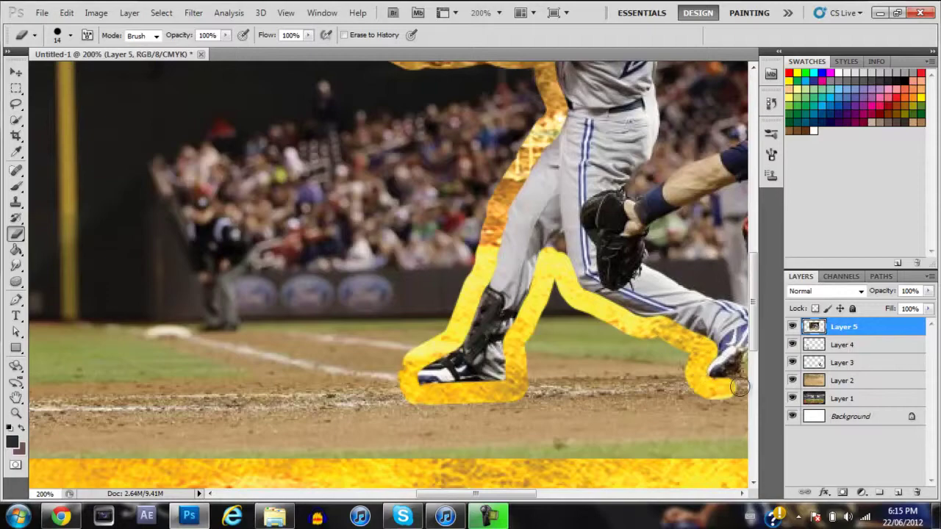
{"action": "left_click_drag", "start_coordinate": [441, 493], "coordinate": [485, 493]}
{"action": "mouse_move", "coordinate": [485, 376]}
{"action": "left_mouse_down"}
{"action": "mouse_move", "coordinate": [502, 355]}
{"action": "mouse_move", "coordinate": [507, 305]}
{"action": "mouse_move", "coordinate": [410, 270]}
{"action": "mouse_move", "coordinate": [394, 244]}
{"action": "left_mouse_up"}
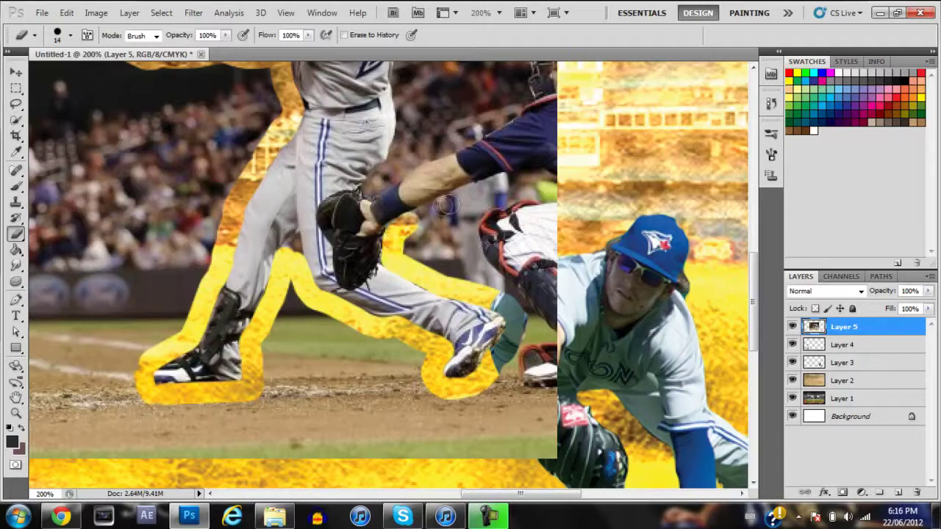
Erase the backdrop between the batter's back and the catcher's arm and glove.
{"action": "mouse_move", "coordinate": [499, 183]}
{"action": "left_mouse_down"}
{"action": "mouse_move", "coordinate": [484, 206]}
{"action": "mouse_move", "coordinate": [477, 258]}
{"action": "mouse_move", "coordinate": [495, 285]}
{"action": "left_mouse_up"}
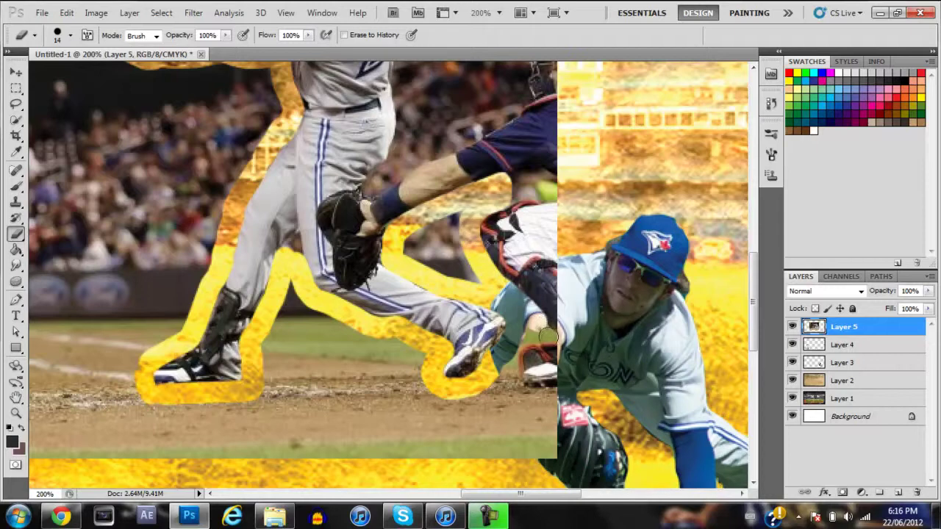
{"action": "mouse_move", "coordinate": [528, 338]}
{"action": "left_mouse_down"}
{"action": "mouse_move", "coordinate": [513, 364]}
{"action": "mouse_move", "coordinate": [523, 397]}
{"action": "mouse_move", "coordinate": [562, 396]}
{"action": "left_mouse_up"}
{"action": "mouse_move", "coordinate": [409, 257]}
{"action": "left_mouse_down"}
{"action": "mouse_move", "coordinate": [427, 225]}
{"action": "mouse_move", "coordinate": [471, 276]}
{"action": "mouse_move", "coordinate": [431, 261]}
{"action": "left_mouse_up"}
{"action": "mouse_move", "coordinate": [370, 189]}
{"action": "left_mouse_down"}
{"action": "mouse_move", "coordinate": [403, 132]}
{"action": "mouse_move", "coordinate": [404, 84]}
{"action": "mouse_move", "coordinate": [417, 132]}
{"action": "mouse_move", "coordinate": [470, 129]}
{"action": "mouse_move", "coordinate": [518, 98]}
{"action": "left_mouse_up"}
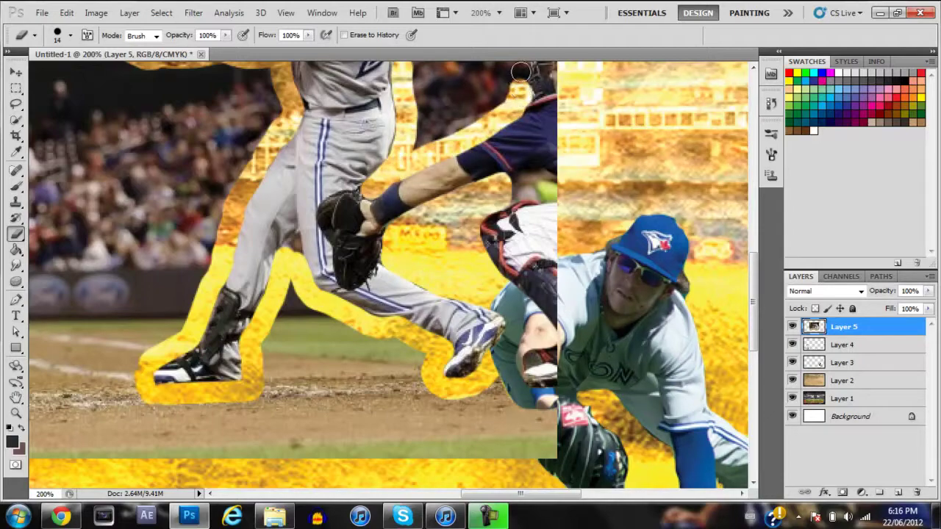
{"action": "scroll", "coordinate": [470, 184], "scroll_direction": "up", "scroll_amount": 2}
{"action": "scroll", "coordinate": [397, 309], "scroll_direction": "up", "scroll_amount": 5}
{"action": "left_click_drag", "start_coordinate": [404, 293], "coordinate": [385, 218]}
Erase the backdrop along the helmet top, the neck and shoulder, and above the bat.
{"action": "left_click", "coordinate": [62, 15]}
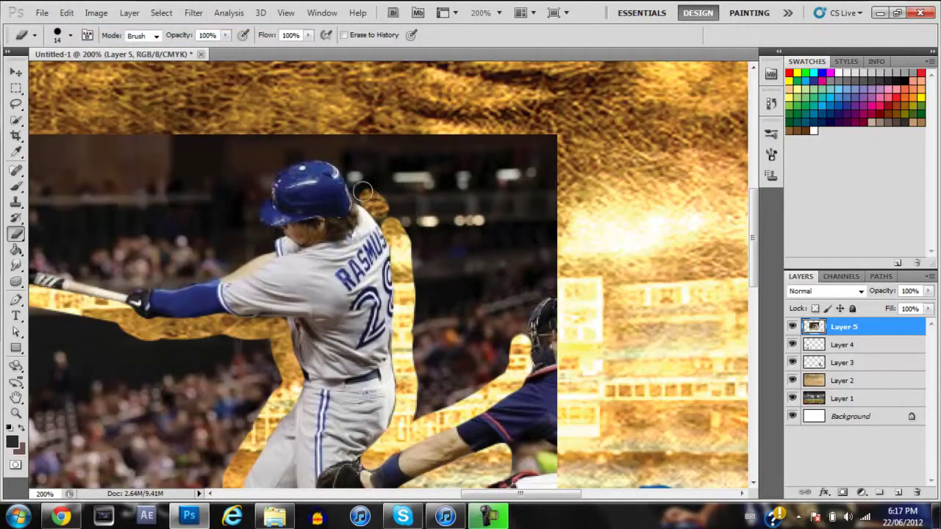
{"action": "left_click_drag", "start_coordinate": [335, 152], "coordinate": [299, 151]}
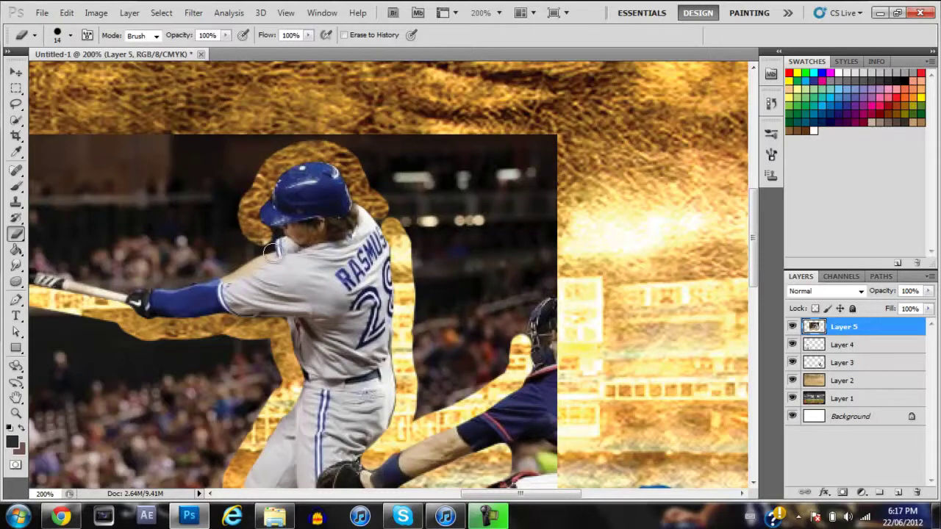
{"action": "mouse_move", "coordinate": [264, 246]}
{"action": "left_mouse_down"}
{"action": "mouse_move", "coordinate": [133, 279]}
{"action": "mouse_move", "coordinate": [507, 271]}
{"action": "left_mouse_up"}
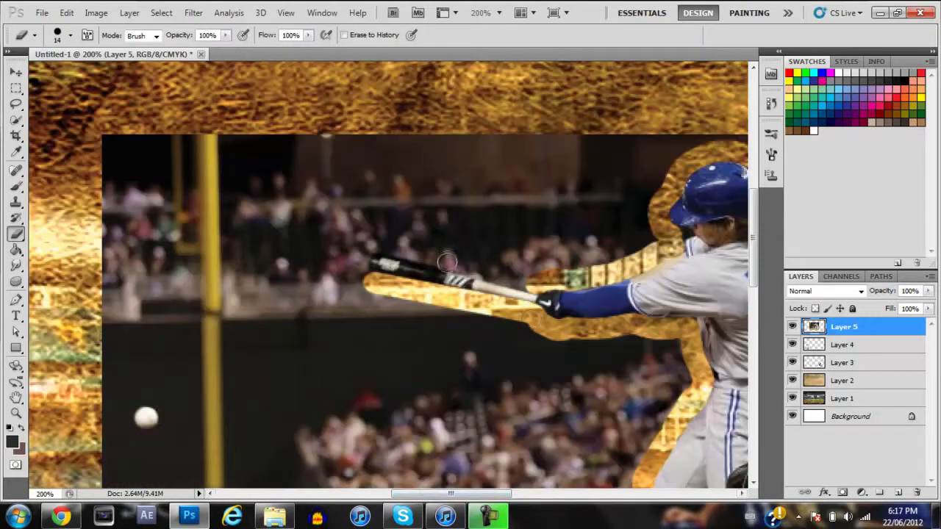
{"action": "mouse_move", "coordinate": [444, 260]}
{"action": "left_mouse_down"}
{"action": "mouse_move", "coordinate": [374, 241]}
{"action": "mouse_move", "coordinate": [371, 285]}
{"action": "left_mouse_up"}
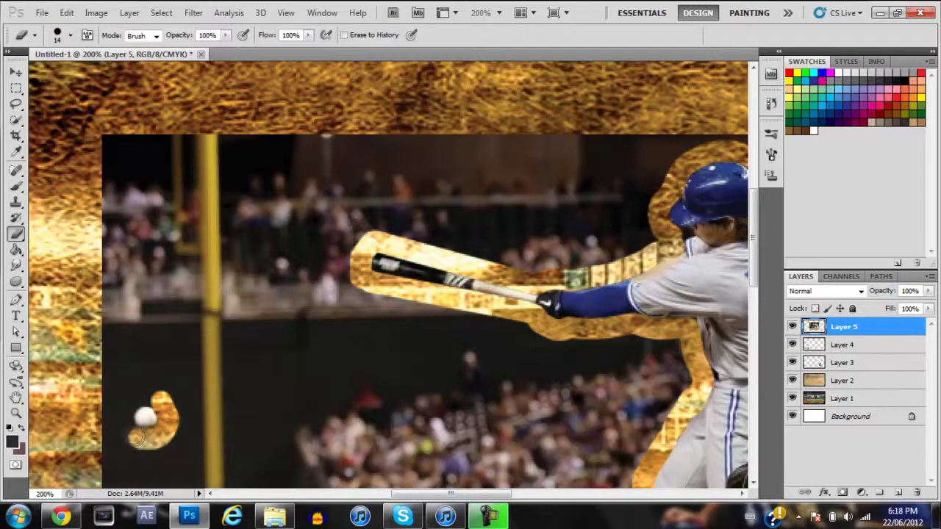
Set the eraser brush to 5 px and erase the background around the ball.
{"action": "left_click", "coordinate": [70, 36]}
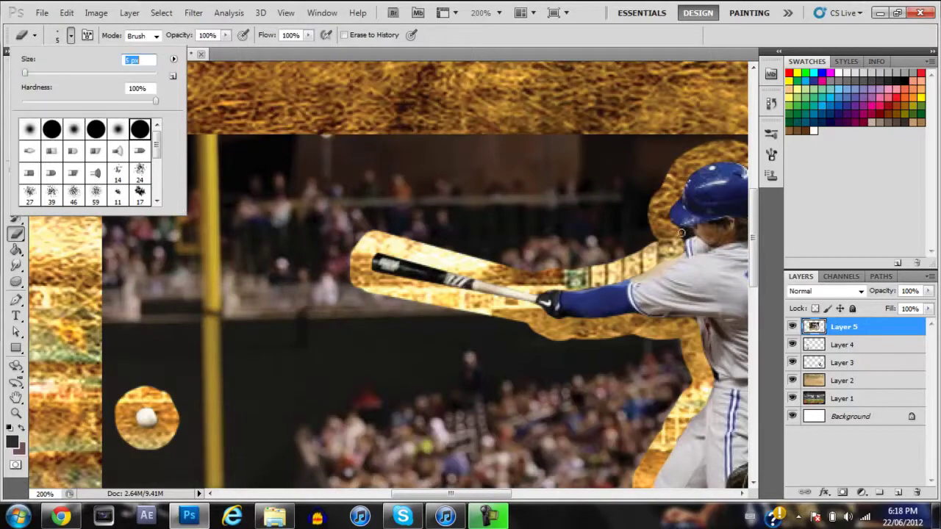
{"action": "key", "text": "Return"}
{"action": "left_click_drag", "start_coordinate": [436, 496], "coordinate": [481, 497]}
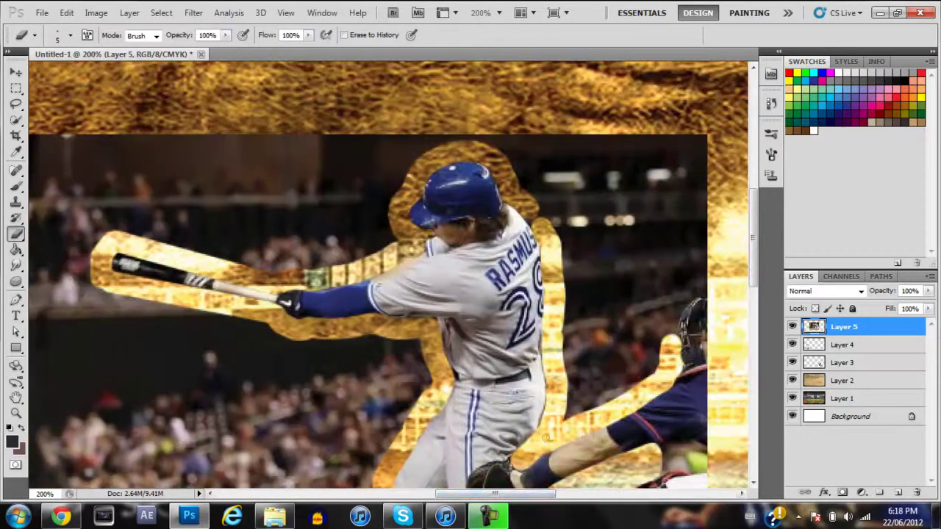
{"action": "scroll", "coordinate": [443, 376], "scroll_direction": "down", "scroll_amount": 3}
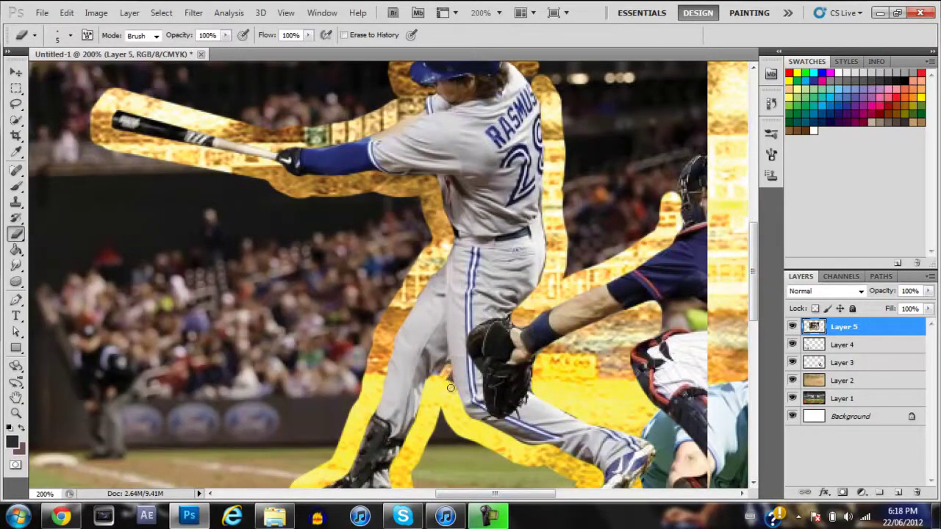
{"action": "scroll", "coordinate": [621, 453], "scroll_direction": "down", "scroll_amount": 3}
{"action": "scroll", "coordinate": [632, 412], "scroll_direction": "up", "scroll_amount": 1}
{"action": "scroll", "coordinate": [639, 382], "scroll_direction": "up", "scroll_amount": 5}
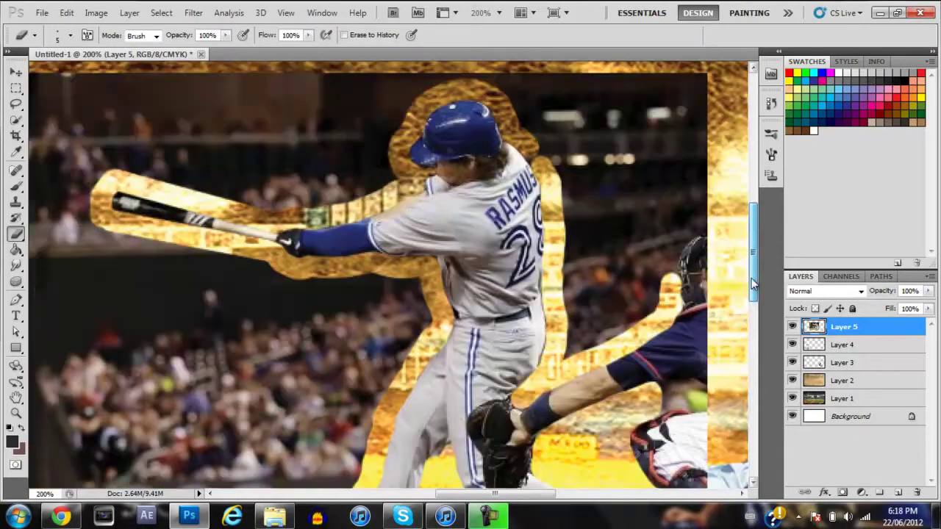
{"action": "scroll", "coordinate": [646, 350], "scroll_direction": "up", "scroll_amount": 2}
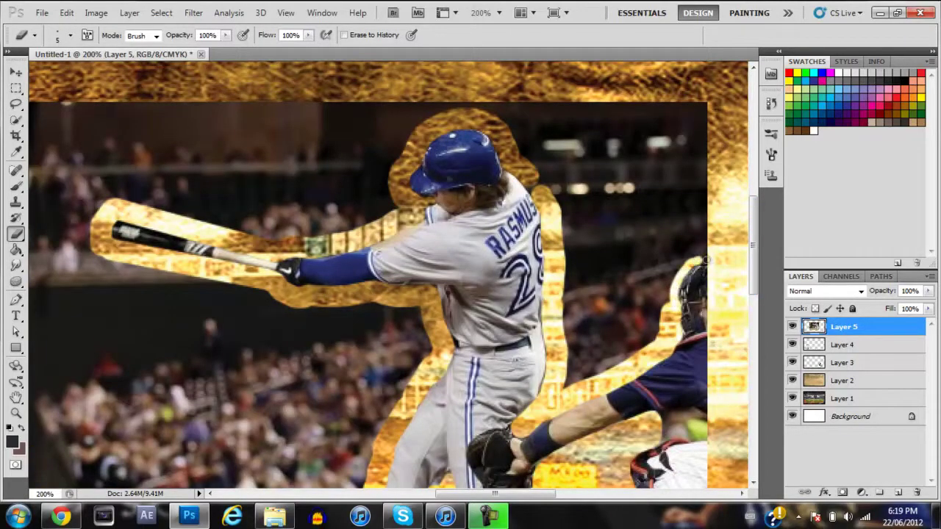
{"action": "right_click", "coordinate": [99, 137]}
With a 54 px eraser, clear the crowd above the helmet, the lower-left field and the dirt between the legs.
{"action": "left_click", "coordinate": [279, 153]}
{"action": "mouse_move", "coordinate": [346, 117]}
{"action": "left_mouse_down"}
{"action": "mouse_move", "coordinate": [485, 95]}
{"action": "mouse_move", "coordinate": [557, 162]}
{"action": "mouse_move", "coordinate": [570, 192]}
{"action": "mouse_move", "coordinate": [588, 177]}
{"action": "mouse_move", "coordinate": [598, 227]}
{"action": "mouse_move", "coordinate": [585, 360]}
{"action": "mouse_move", "coordinate": [622, 319]}
{"action": "mouse_move", "coordinate": [672, 230]}
{"action": "mouse_move", "coordinate": [666, 107]}
{"action": "mouse_move", "coordinate": [470, 132]}
{"action": "mouse_move", "coordinate": [242, 110]}
{"action": "mouse_move", "coordinate": [367, 178]}
{"action": "mouse_move", "coordinate": [309, 213]}
{"action": "mouse_move", "coordinate": [74, 189]}
{"action": "mouse_move", "coordinate": [74, 389]}
{"action": "mouse_move", "coordinate": [176, 279]}
{"action": "mouse_move", "coordinate": [147, 324]}
{"action": "mouse_move", "coordinate": [214, 313]}
{"action": "mouse_move", "coordinate": [405, 341]}
{"action": "mouse_move", "coordinate": [186, 353]}
{"action": "mouse_move", "coordinate": [316, 401]}
{"action": "mouse_move", "coordinate": [375, 389]}
{"action": "left_mouse_up"}
{"action": "scroll", "coordinate": [340, 282], "scroll_direction": "down", "scroll_amount": 4}
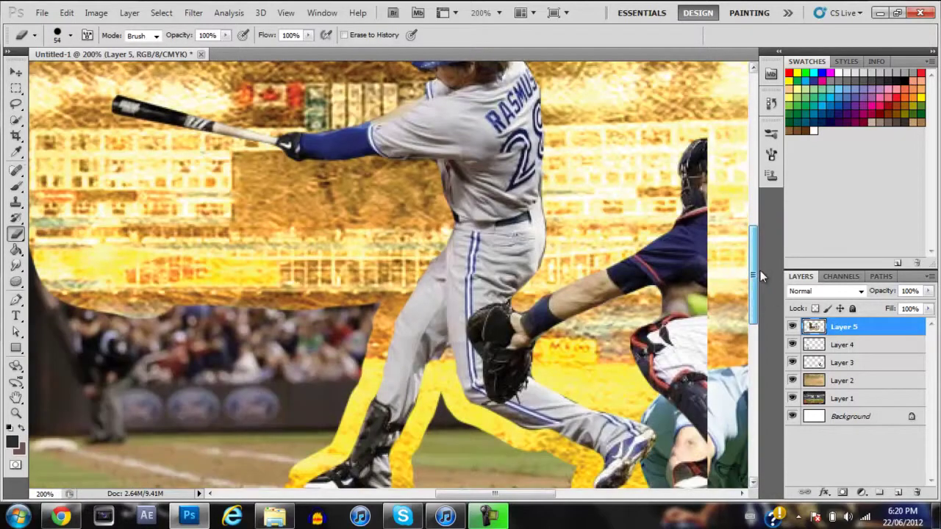
{"action": "scroll", "coordinate": [340, 282], "scroll_direction": "down", "scroll_amount": 1}
{"action": "mouse_move", "coordinate": [339, 286]}
{"action": "left_mouse_down"}
{"action": "mouse_move", "coordinate": [334, 363]}
{"action": "mouse_move", "coordinate": [283, 426]}
{"action": "mouse_move", "coordinate": [168, 377]}
{"action": "mouse_move", "coordinate": [258, 452]}
{"action": "left_mouse_up"}
{"action": "mouse_move", "coordinate": [437, 408]}
{"action": "left_mouse_down"}
{"action": "mouse_move", "coordinate": [452, 432]}
{"action": "mouse_move", "coordinate": [669, 478]}
{"action": "left_mouse_up"}
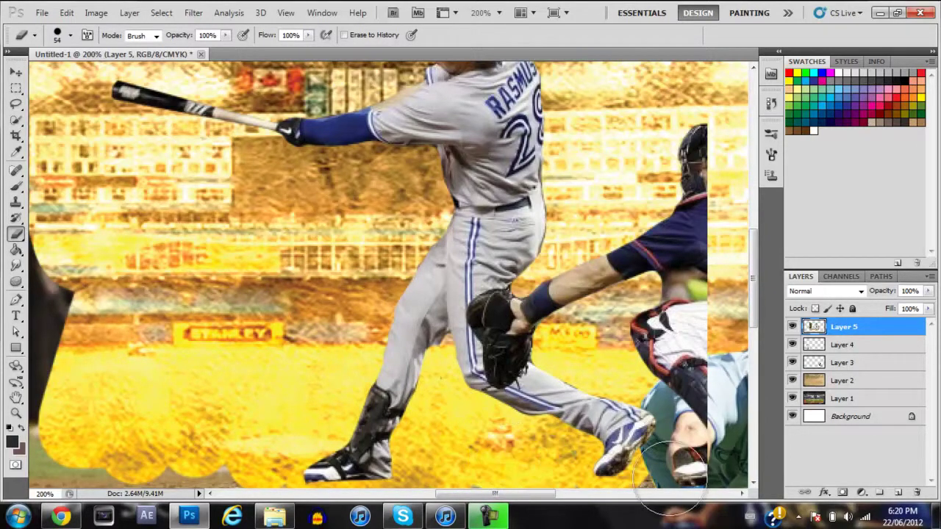
Erase the remaining dirt and grass strip and the dark area along the left edge.
{"action": "scroll", "coordinate": [669, 478], "scroll_direction": "down", "scroll_amount": 5}
{"action": "left_click_drag", "start_coordinate": [405, 294], "coordinate": [698, 308]}
{"action": "mouse_move", "coordinate": [64, 311]}
{"action": "left_mouse_down"}
{"action": "mouse_move", "coordinate": [625, 269]}
{"action": "mouse_move", "coordinate": [654, 286]}
{"action": "left_mouse_up"}
{"action": "left_click_drag", "start_coordinate": [389, 294], "coordinate": [95, 262]}
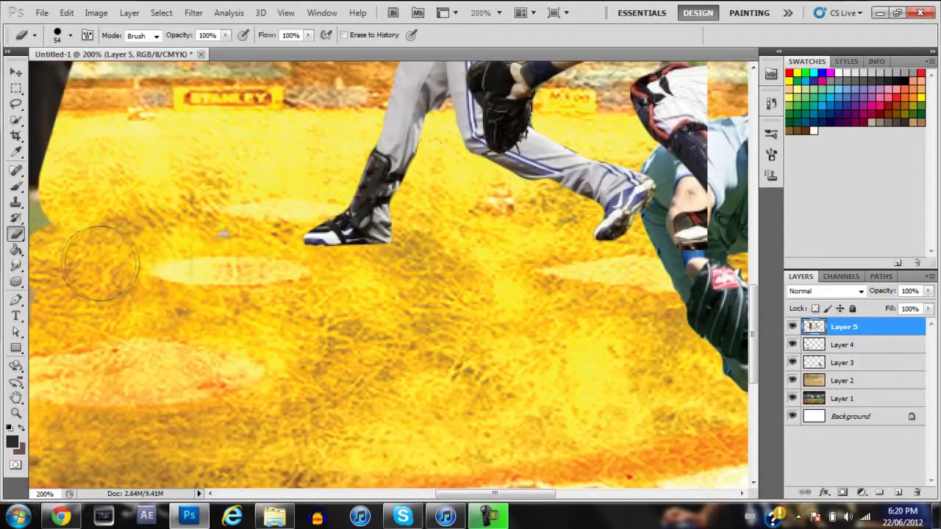
{"action": "left_click_drag", "start_coordinate": [73, 228], "coordinate": [44, 147]}
Set the eraser brush size to 12 px.
{"action": "left_click", "coordinate": [65, 35]}
{"action": "type", "text": "12"}
{"action": "key", "text": "Return"}
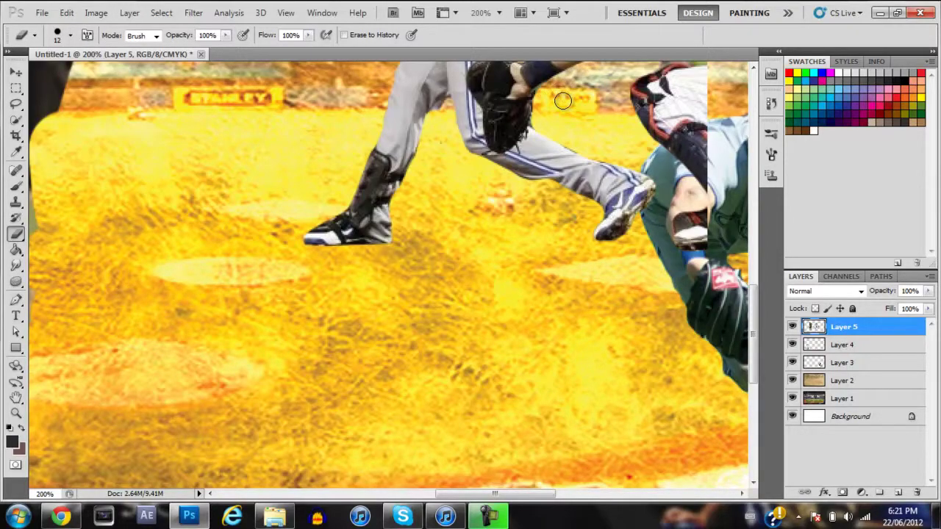
{"action": "scroll", "coordinate": [759, 341], "scroll_direction": "up", "scroll_amount": 5}
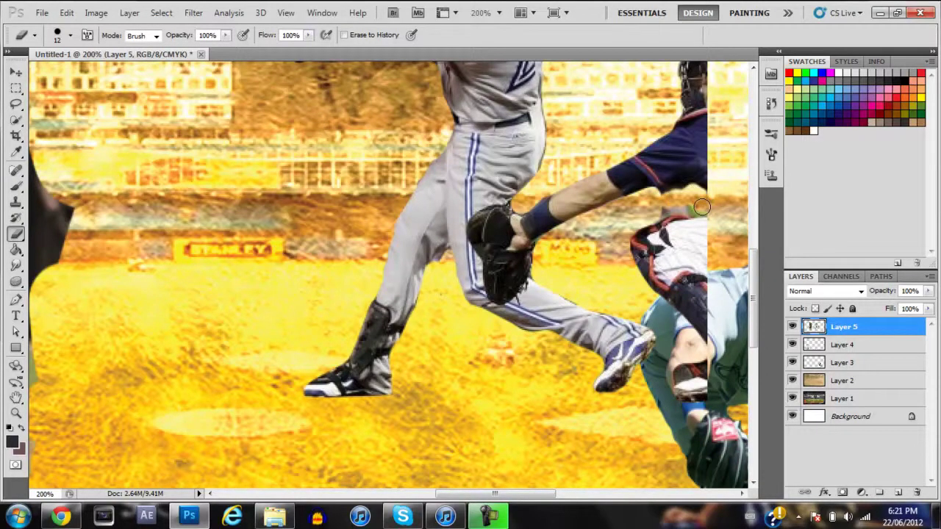
{"action": "left_click", "coordinate": [498, 12]}
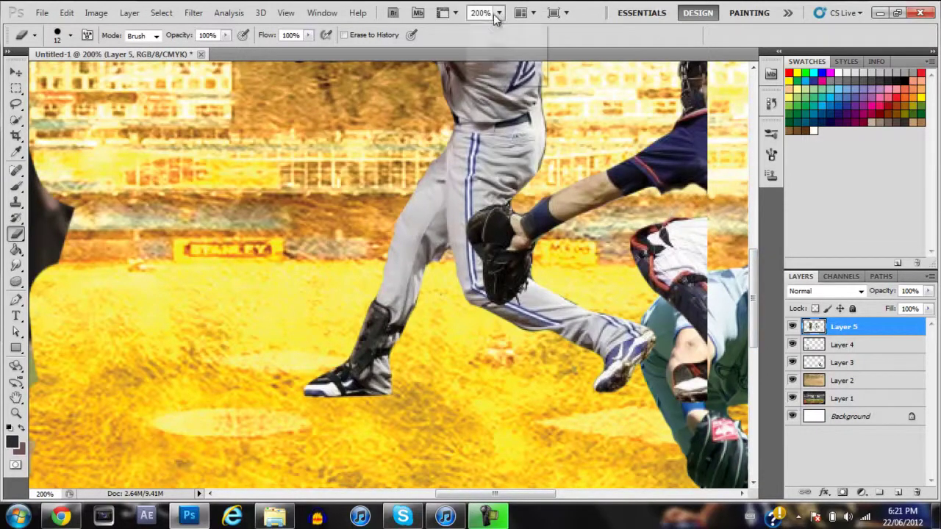
Zoom to 50% and erase the dark pillar area with a 46 px eraser.
{"action": "left_click", "coordinate": [482, 45]}
{"action": "left_click", "coordinate": [70, 35]}
{"action": "left_click", "coordinate": [73, 73]}
{"action": "mouse_move", "coordinate": [290, 206]}
{"action": "left_mouse_down"}
{"action": "mouse_move", "coordinate": [316, 246]}
{"action": "mouse_move", "coordinate": [309, 235]}
{"action": "mouse_move", "coordinate": [319, 341]}
{"action": "mouse_move", "coordinate": [323, 305]}
{"action": "mouse_move", "coordinate": [301, 331]}
{"action": "mouse_move", "coordinate": [309, 272]}
{"action": "mouse_move", "coordinate": [280, 298]}
{"action": "left_mouse_up"}
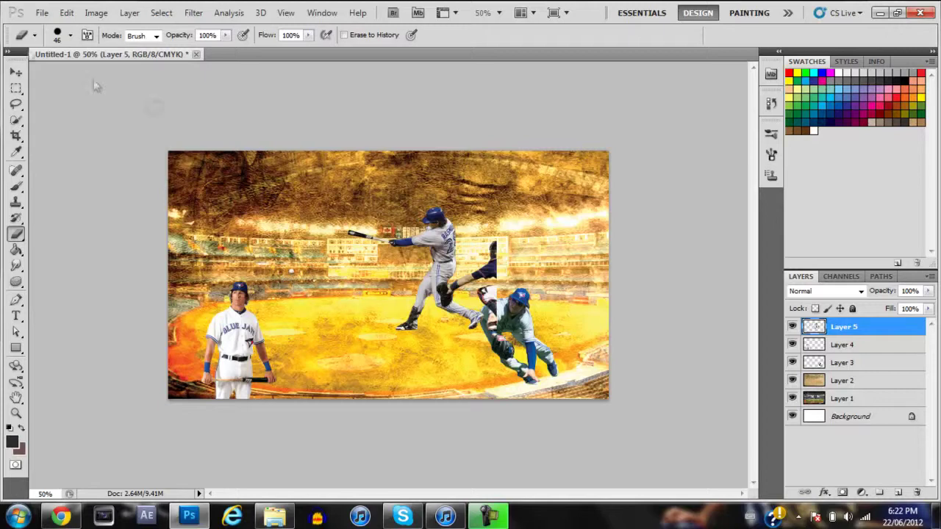
Move the batter to the right edge, the sliding player to the left, and the standing player to the centre.
{"action": "key", "text": "v"}
{"action": "mouse_move", "coordinate": [445, 254]}
{"action": "left_mouse_down"}
{"action": "mouse_move", "coordinate": [589, 201]}
{"action": "mouse_move", "coordinate": [592, 298]}
{"action": "mouse_move", "coordinate": [586, 261]}
{"action": "left_mouse_up"}
{"action": "left_click", "coordinate": [842, 362]}
{"action": "mouse_move", "coordinate": [464, 299]}
{"action": "left_mouse_down"}
{"action": "mouse_move", "coordinate": [316, 237]}
{"action": "mouse_move", "coordinate": [358, 301]}
{"action": "mouse_move", "coordinate": [336, 280]}
{"action": "mouse_move", "coordinate": [389, 301]}
{"action": "mouse_move", "coordinate": [204, 176]}
{"action": "mouse_move", "coordinate": [265, 177]}
{"action": "mouse_move", "coordinate": [199, 176]}
{"action": "left_mouse_up"}
{"action": "left_click", "coordinate": [842, 344]}
{"action": "left_click_drag", "start_coordinate": [325, 364], "coordinate": [496, 364]}
{"action": "left_click_drag", "start_coordinate": [417, 359], "coordinate": [410, 359]}
{"action": "left_click", "coordinate": [841, 362]}
{"action": "left_click_drag", "start_coordinate": [231, 191], "coordinate": [213, 250]}
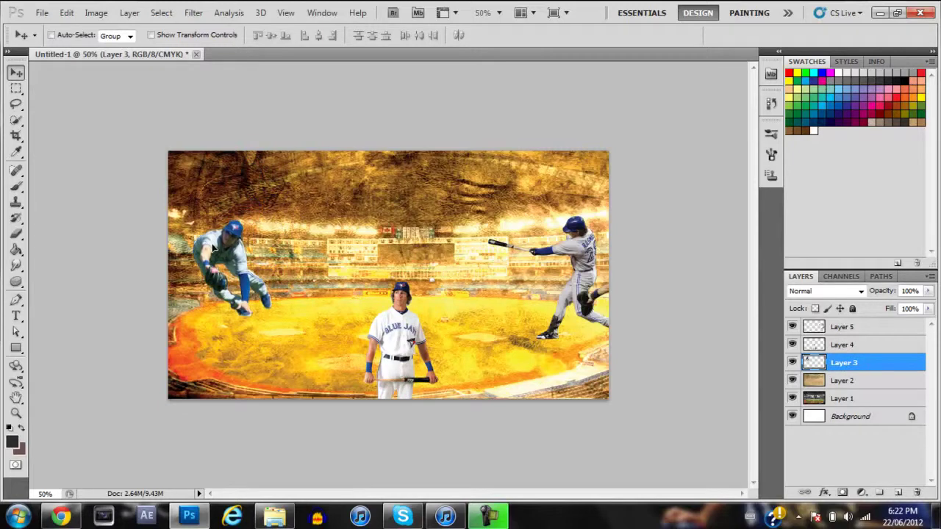
Add the title 'Colby Rasmus' in Coneria Script Slanted and move it up.
{"action": "key", "text": "t"}
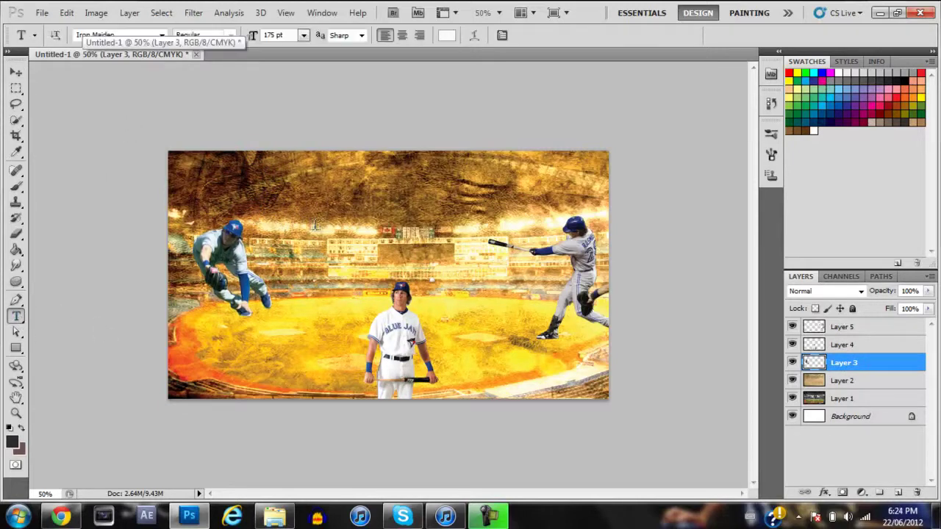
{"action": "left_click", "coordinate": [318, 230]}
{"action": "left_click", "coordinate": [162, 34]}
{"action": "scroll", "coordinate": [205, 105], "scroll_direction": "up", "scroll_amount": 15}
{"action": "left_click", "coordinate": [199, 101]}
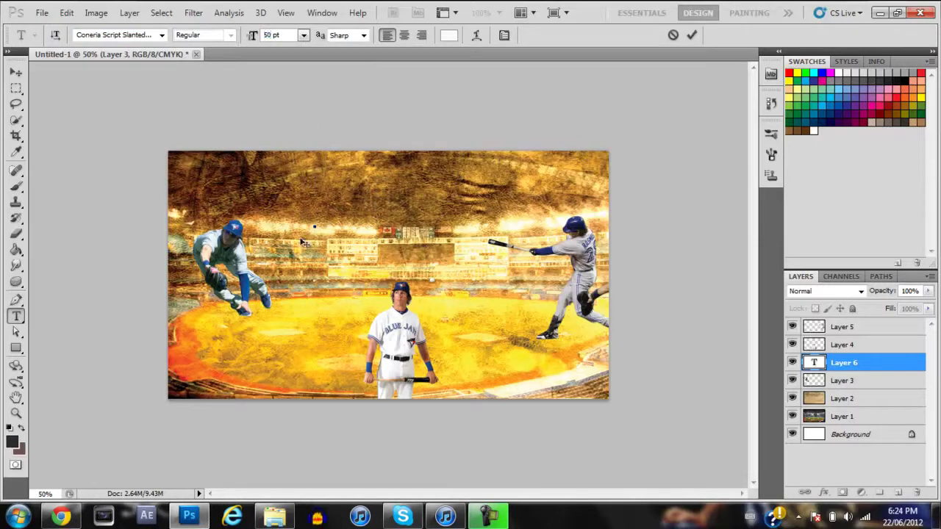
{"action": "type", "text": "ColbyRasmus"}
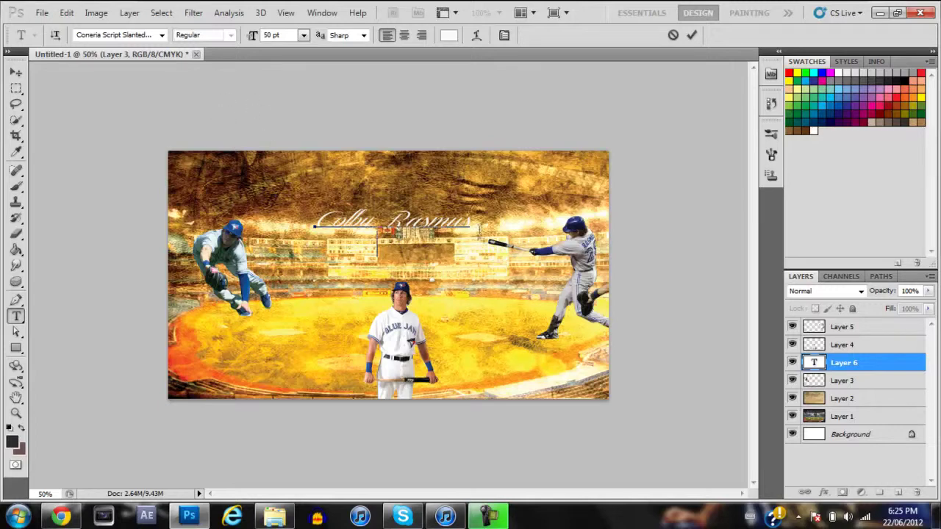
{"action": "left_click", "coordinate": [15, 72]}
{"action": "key", "text": "shift+Up"}
{"action": "key", "text": "shift+Up"}
{"action": "key", "text": "shift+Up"}
Add a '28' text layer below the title.
{"action": "left_click", "coordinate": [16, 316]}
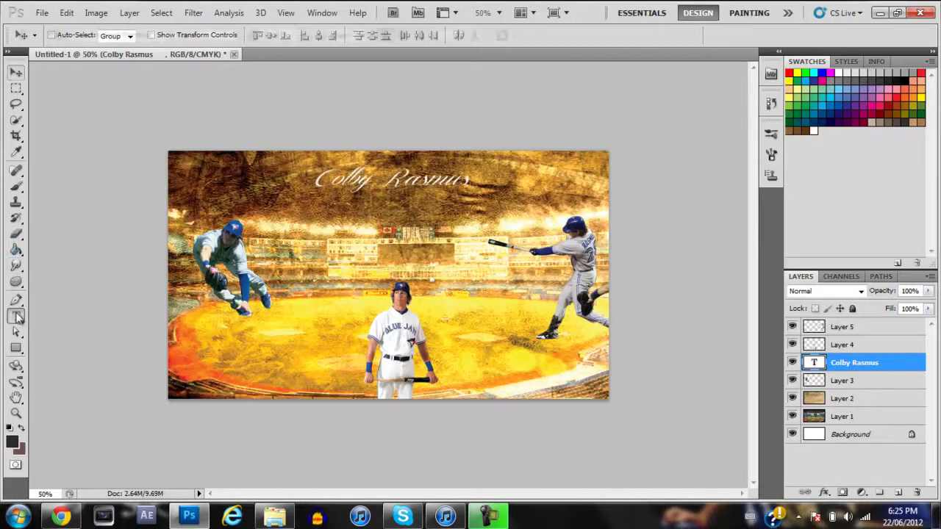
{"action": "left_click", "coordinate": [373, 241]}
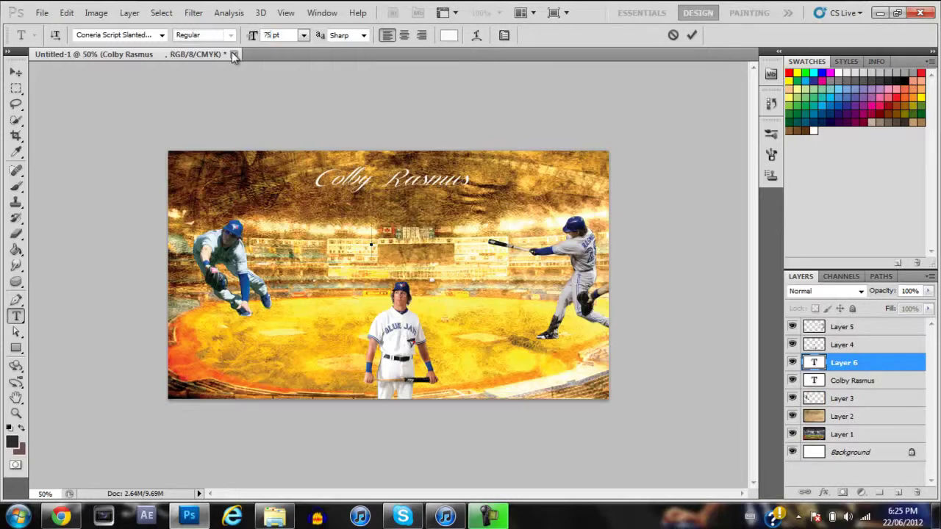
{"action": "type", "text": "28"}
{"action": "left_click", "coordinate": [15, 72]}
Add a '#' text layer set in the Constantia font.
{"action": "left_click", "coordinate": [15, 316]}
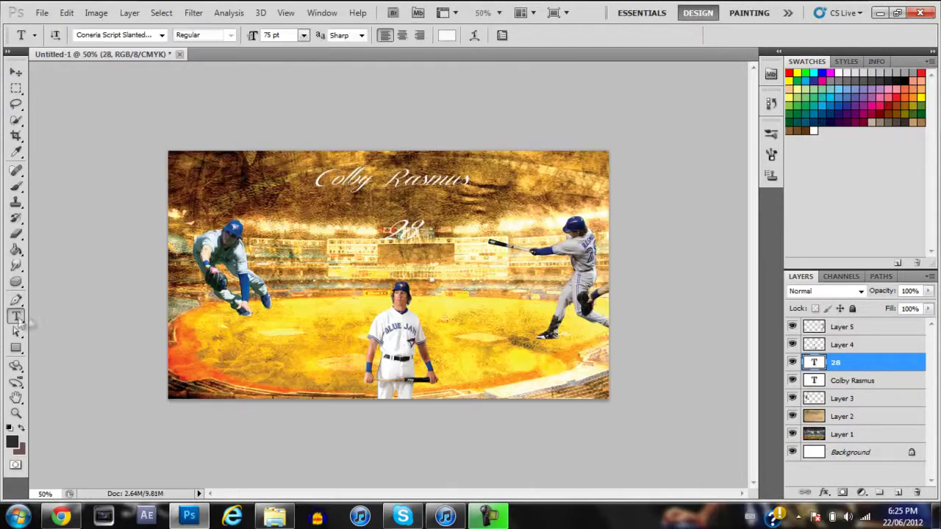
{"action": "left_click", "coordinate": [328, 242]}
{"action": "left_click", "coordinate": [161, 34]}
{"action": "left_click", "coordinate": [141, 67]}
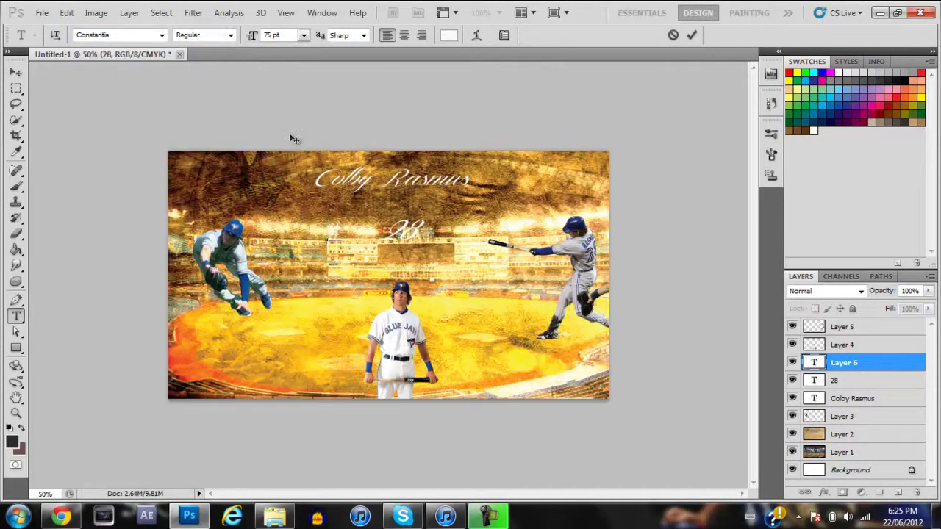
{"action": "type", "text": "#"}
{"action": "left_click", "coordinate": [15, 72]}
{"action": "right_click", "coordinate": [845, 363]}
Give the # text layer a deep blue Color Overlay layer style.
{"action": "left_click", "coordinate": [731, 139]}
{"action": "key", "text": "Escape"}
{"action": "right_click", "coordinate": [845, 362]}
{"action": "left_click", "coordinate": [731, 119]}
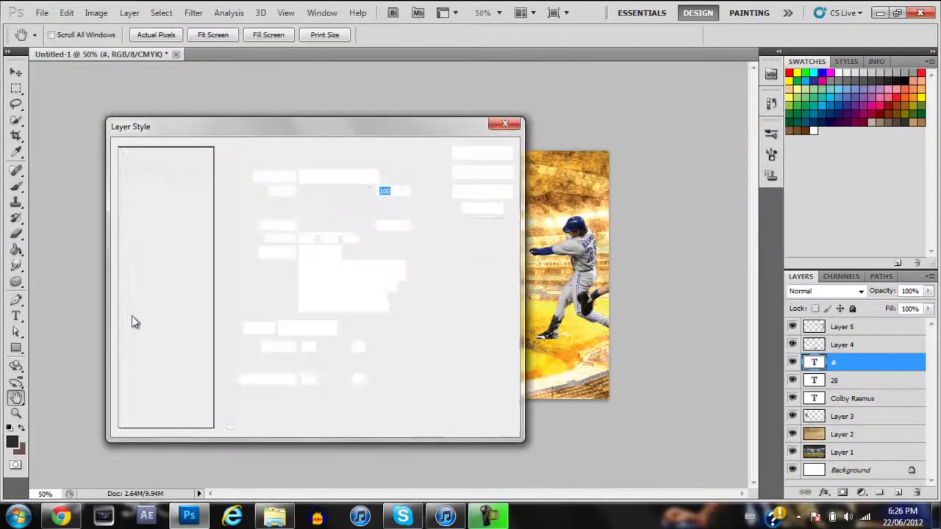
{"action": "left_click", "coordinate": [147, 305]}
{"action": "left_click", "coordinate": [378, 175]}
{"action": "left_click", "coordinate": [292, 358]}
{"action": "left_click", "coordinate": [249, 324]}
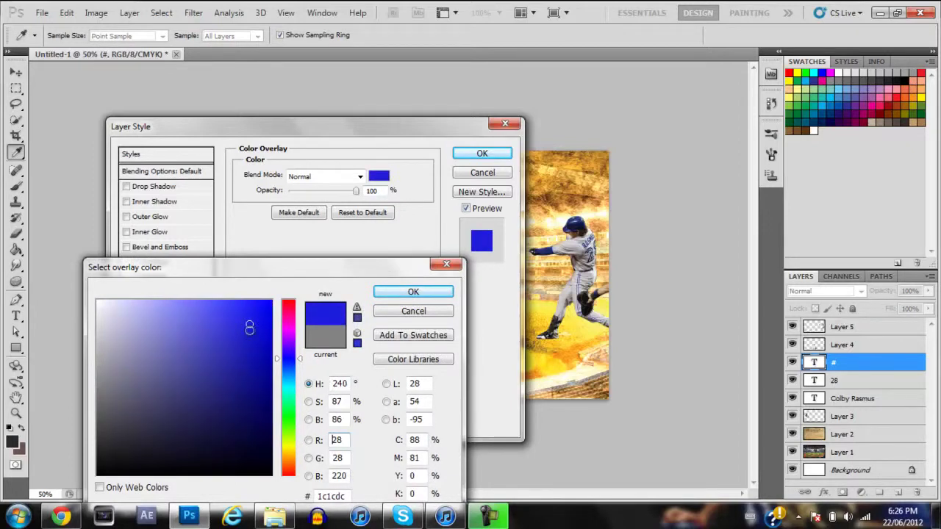
{"action": "left_click", "coordinate": [410, 292]}
{"action": "left_click", "coordinate": [479, 154]}
Give the 28 text layer the same deep blue Color Overlay.
{"action": "right_click", "coordinate": [838, 408]}
{"action": "left_click", "coordinate": [826, 80]}
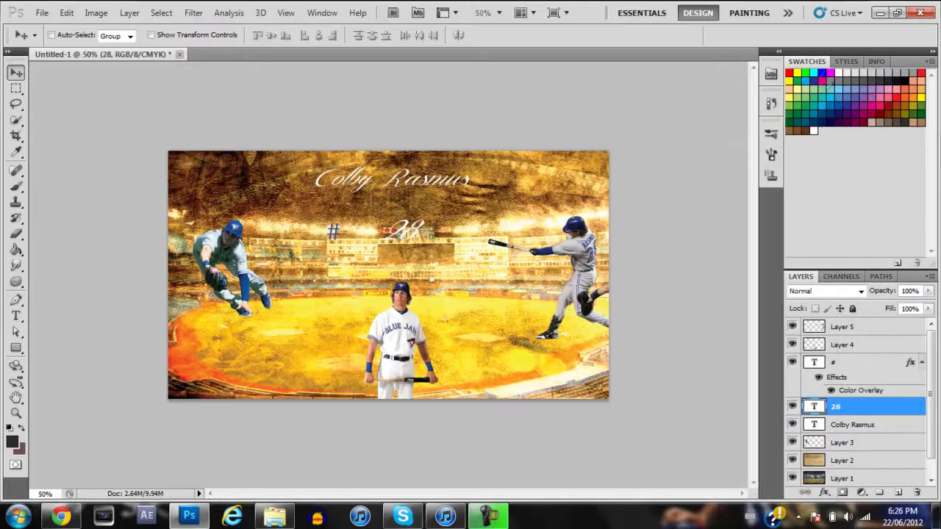
{"action": "right_click", "coordinate": [841, 407]}
{"action": "left_click", "coordinate": [716, 119]}
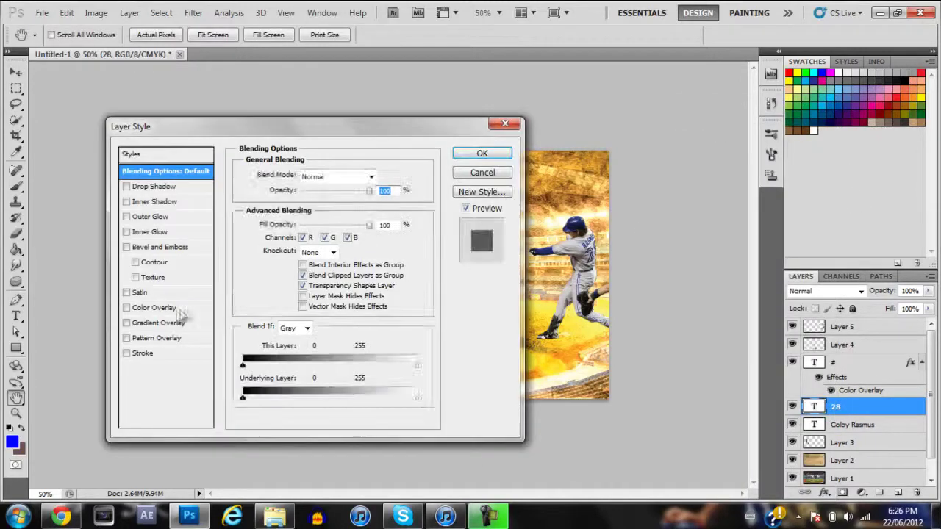
{"action": "left_click", "coordinate": [154, 307]}
{"action": "left_click", "coordinate": [376, 176]}
{"action": "left_click", "coordinate": [261, 322]}
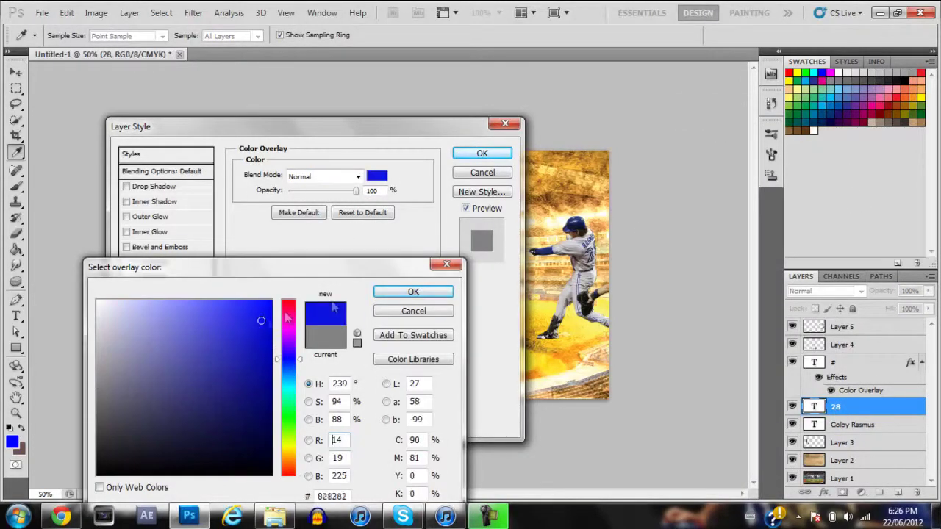
{"action": "left_click", "coordinate": [413, 292]}
{"action": "left_click", "coordinate": [482, 153]}
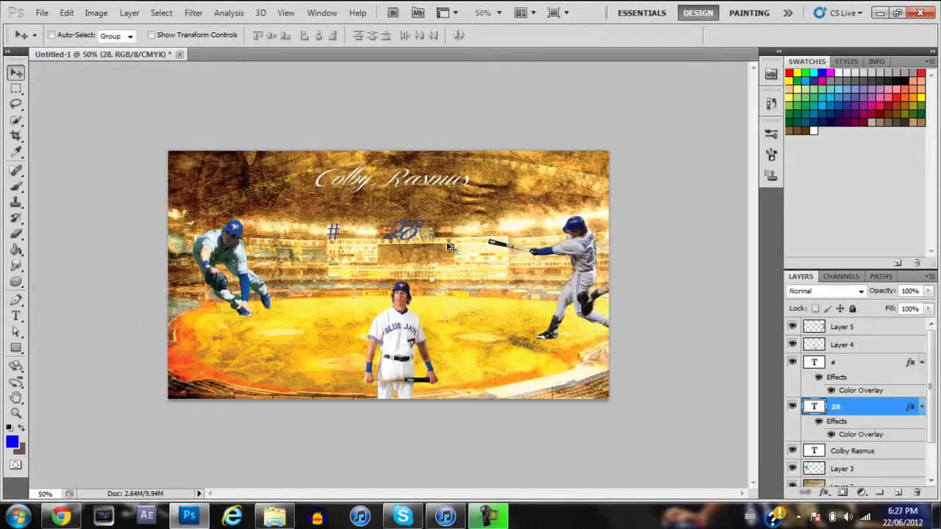
Apply a deep blue Color Overlay to the Colby Rasmus title.
{"action": "left_click", "coordinate": [852, 451]}
{"action": "right_click", "coordinate": [852, 451]}
{"action": "left_click", "coordinate": [764, 186]}
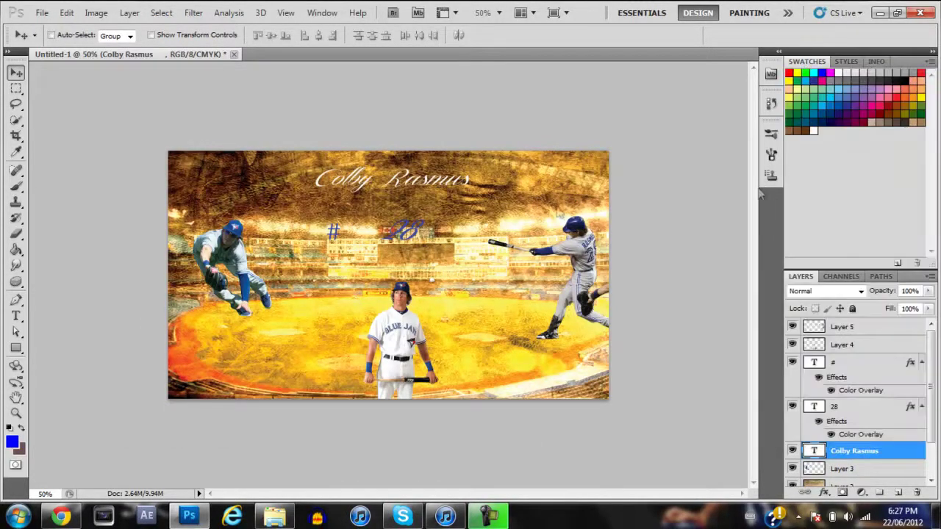
{"action": "left_click", "coordinate": [155, 308]}
{"action": "left_click", "coordinate": [377, 177]}
{"action": "left_click", "coordinate": [294, 360]}
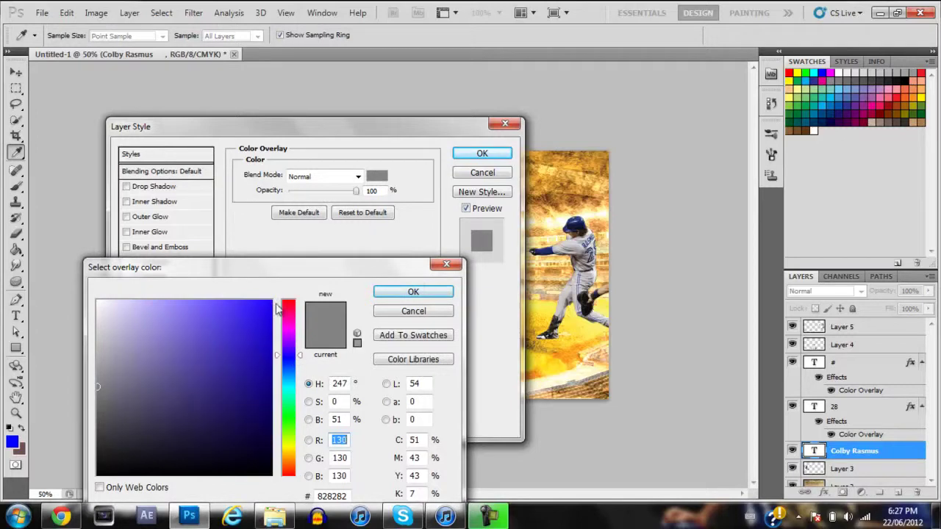
{"action": "left_click", "coordinate": [265, 315]}
{"action": "left_click", "coordinate": [413, 291]}
{"action": "left_click", "coordinate": [482, 153]}
Move the Colby Rasmus title slightly lower, then select the # text layer.
{"action": "left_click", "coordinate": [16, 316]}
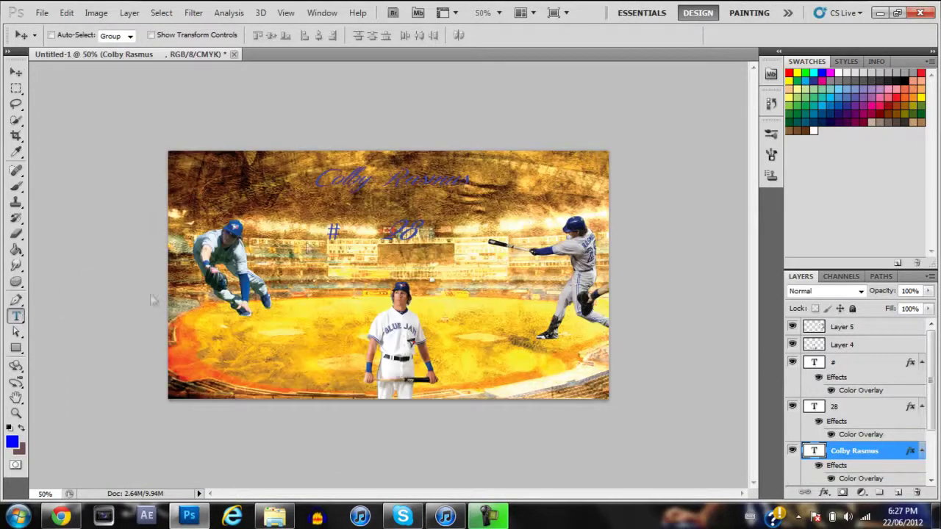
{"action": "left_click_drag", "start_coordinate": [467, 180], "coordinate": [315, 181]}
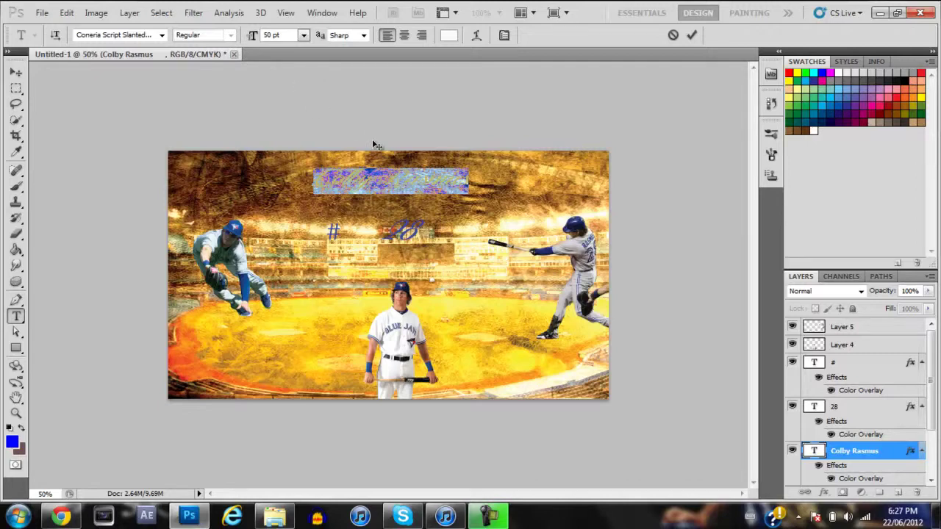
{"action": "left_click", "coordinate": [450, 204]}
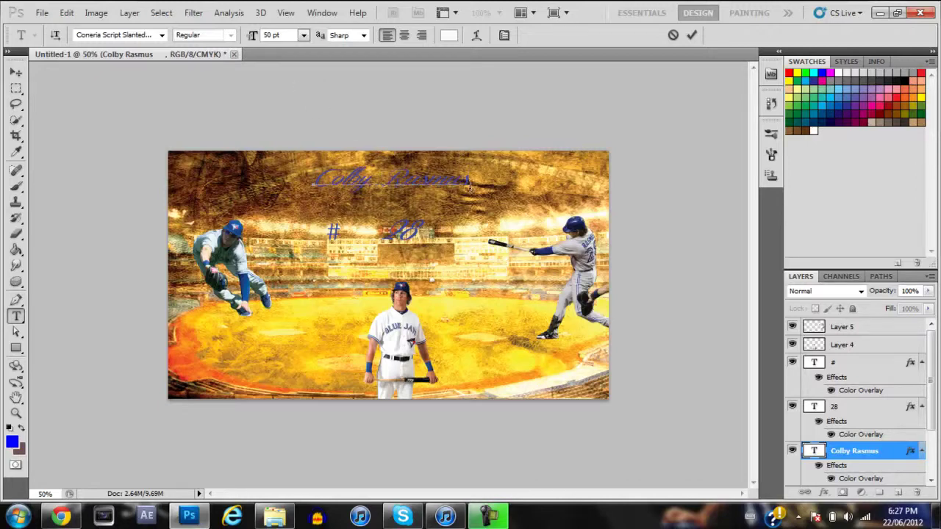
{"action": "left_click", "coordinate": [18, 71]}
{"action": "left_click_drag", "start_coordinate": [387, 180], "coordinate": [393, 198]}
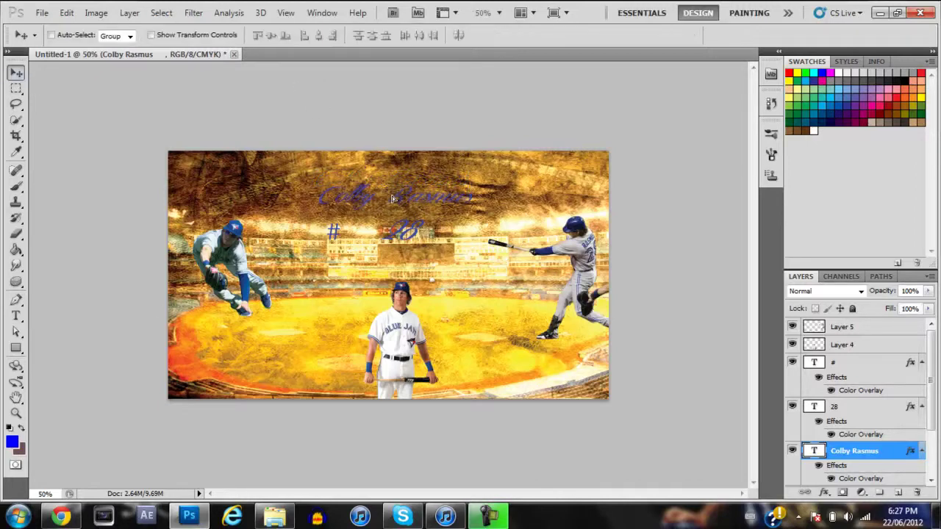
{"action": "left_click", "coordinate": [876, 366]}
{"action": "scroll", "coordinate": [860, 411], "scroll_direction": "down", "scroll_amount": 2}
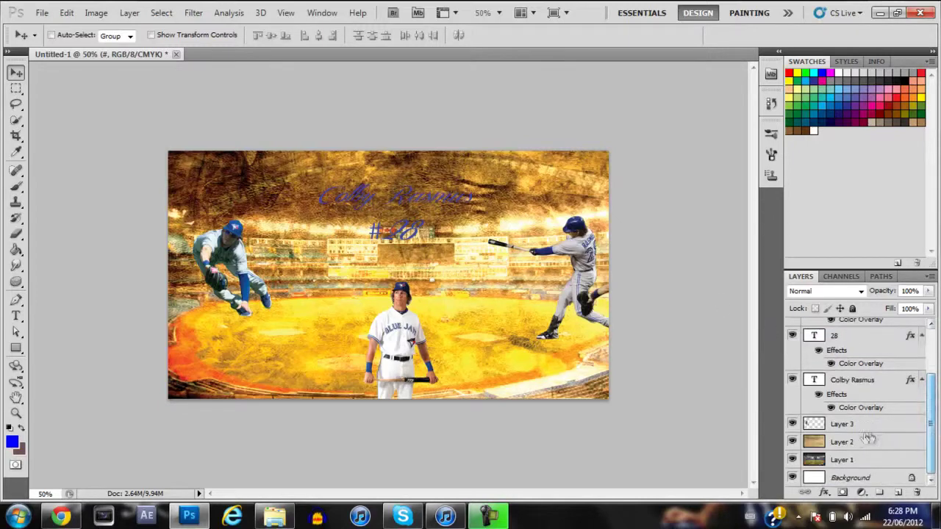
Try Overlay, Saturation and other blend modes on the Layer 2 texture.
{"action": "left_click", "coordinate": [843, 442]}
{"action": "left_click", "coordinate": [824, 291]}
{"action": "left_click", "coordinate": [800, 172]}
{"action": "left_click", "coordinate": [825, 291]}
{"action": "left_click", "coordinate": [799, 6]}
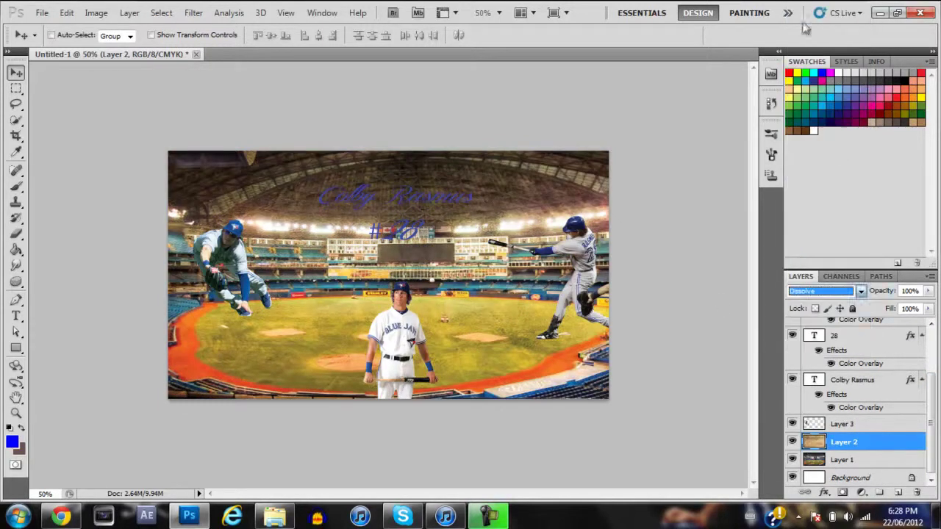
{"action": "left_click", "coordinate": [824, 291]}
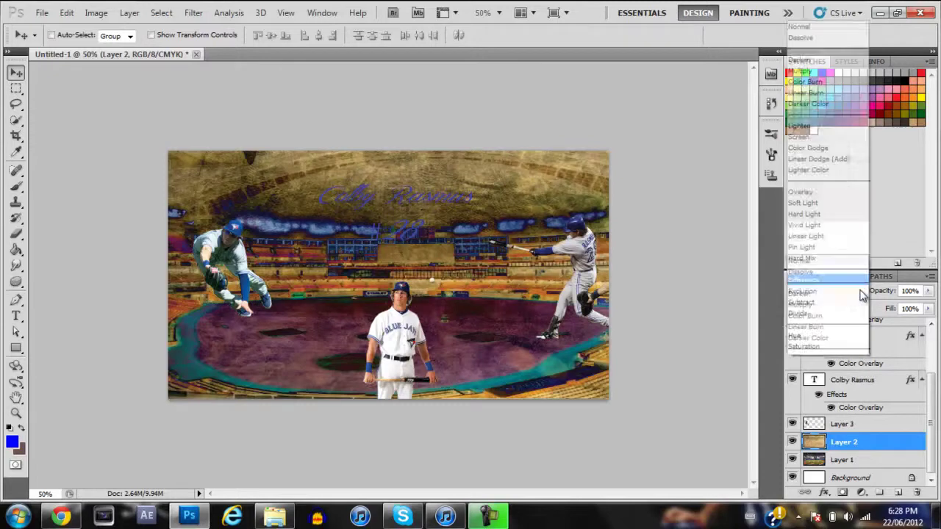
{"action": "left_click", "coordinate": [820, 291]}
{"action": "left_click", "coordinate": [827, 309]}
Set the texture layer's blend mode to Color for a sepia stadium.
{"action": "left_click", "coordinate": [819, 291]}
{"action": "left_click", "coordinate": [823, 329]}
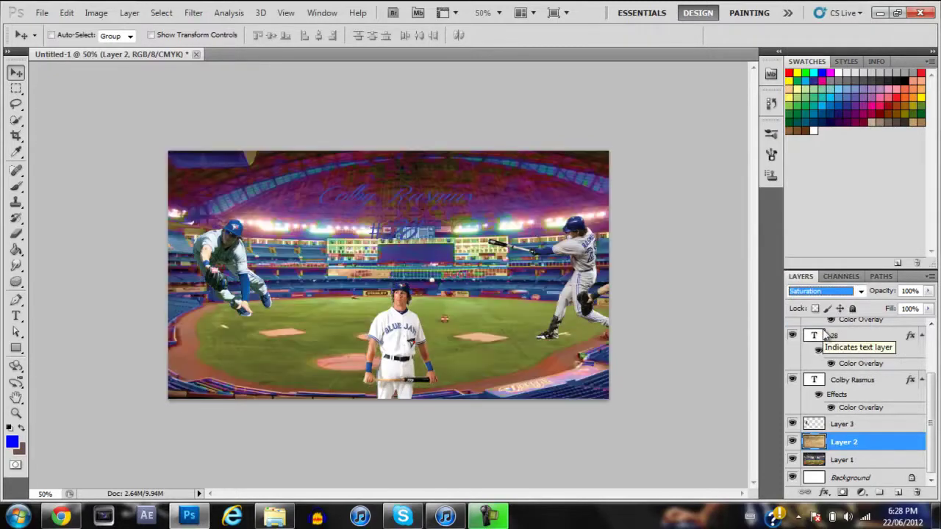
{"action": "left_click", "coordinate": [821, 291]}
{"action": "left_click", "coordinate": [823, 348]}
{"action": "left_click", "coordinate": [860, 291]}
{"action": "left_click", "coordinate": [823, 339]}
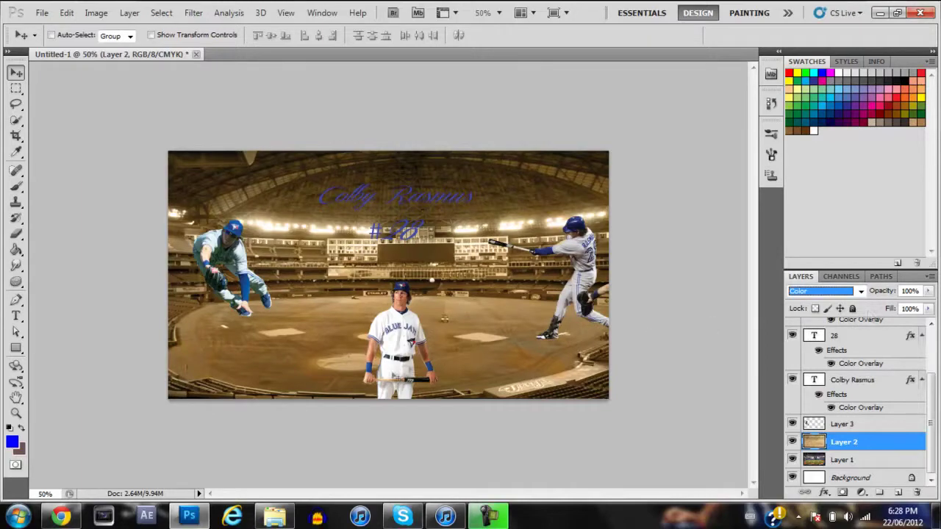
{"action": "left_click", "coordinate": [15, 266]}
{"action": "scroll", "coordinate": [852, 404], "scroll_direction": "up", "scroll_amount": 4}
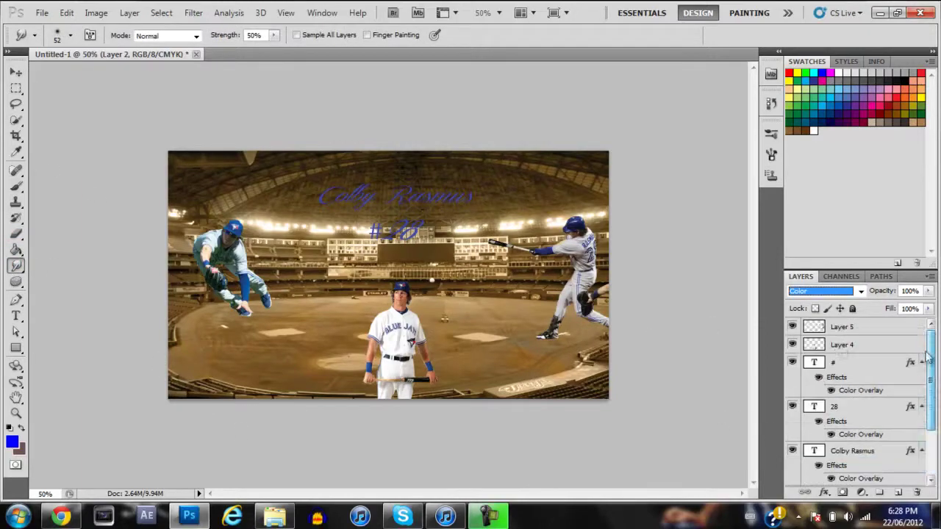
At 200% zoom, smudge the standing player's arm and wristband edges on Layer 4.
{"action": "left_click", "coordinate": [841, 345]}
{"action": "left_click", "coordinate": [499, 13]}
{"action": "left_click", "coordinate": [485, 80]}
{"action": "scroll", "coordinate": [350, 444], "scroll_direction": "left", "scroll_amount": 5}
{"action": "scroll", "coordinate": [350, 445], "scroll_direction": "left", "scroll_amount": 5}
{"action": "scroll", "coordinate": [448, 474], "scroll_direction": "right", "scroll_amount": 5}
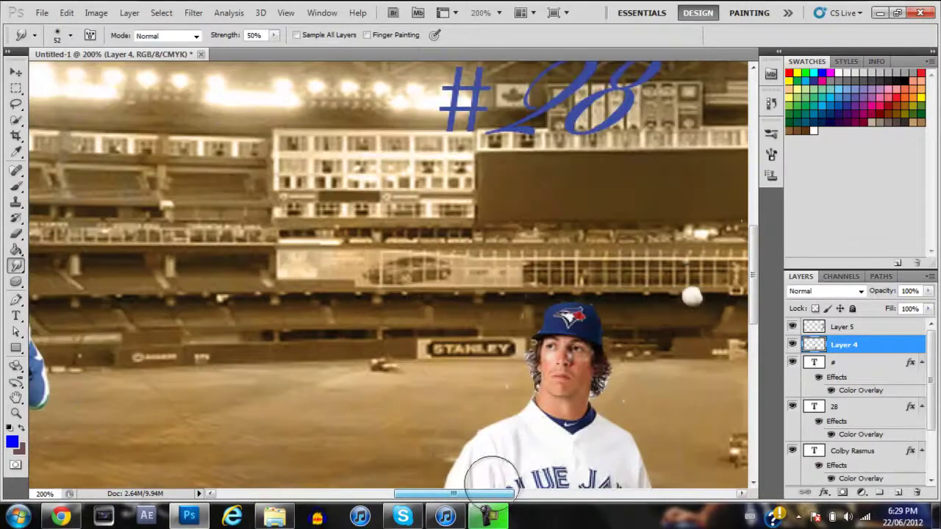
{"action": "scroll", "coordinate": [753, 299], "scroll_direction": "down", "scroll_amount": 2}
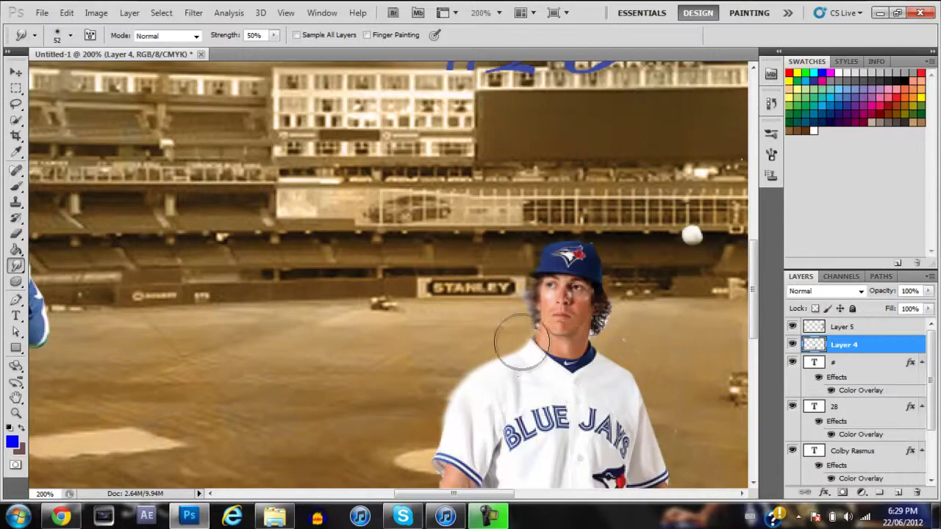
{"action": "scroll", "coordinate": [727, 327], "scroll_direction": "down", "scroll_amount": 5}
{"action": "left_click_drag", "start_coordinate": [433, 318], "coordinate": [427, 360]}
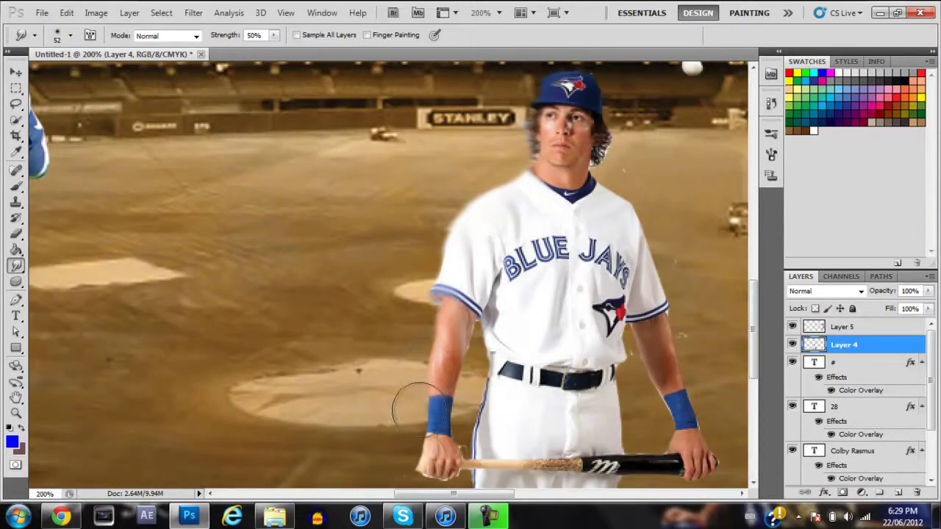
{"action": "left_click_drag", "start_coordinate": [418, 408], "coordinate": [470, 364]}
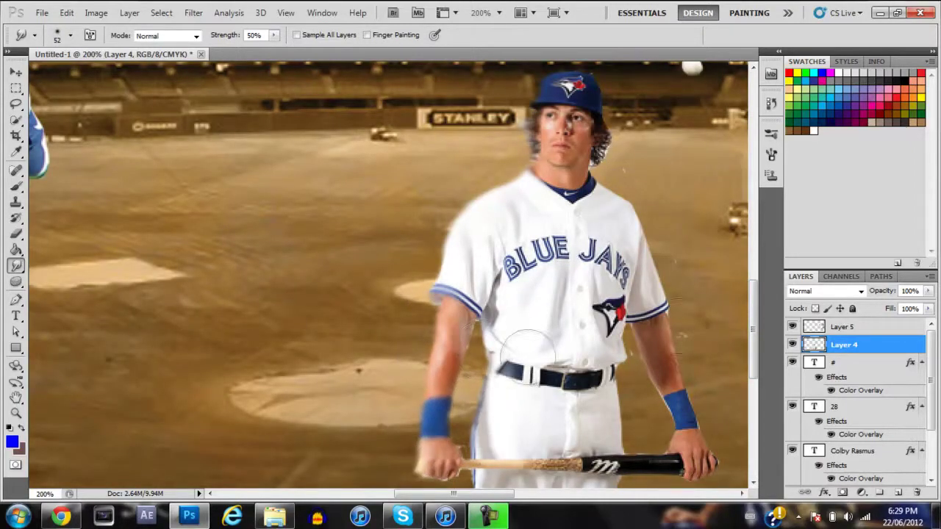
{"action": "scroll", "coordinate": [528, 356], "scroll_direction": "down", "scroll_amount": 4}
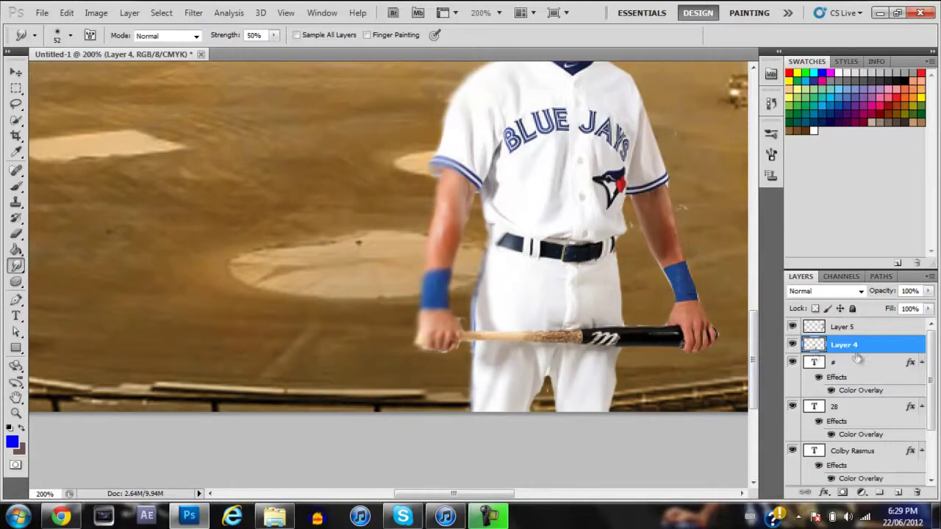
Smudge the diving player's edge on Layer 3 from glove to shoulder.
{"action": "left_click", "coordinate": [846, 329]}
{"action": "scroll", "coordinate": [865, 440], "scroll_direction": "down", "scroll_amount": 1}
{"action": "left_click", "coordinate": [864, 441]}
{"action": "mouse_move", "coordinate": [453, 493]}
{"action": "left_mouse_down"}
{"action": "mouse_move", "coordinate": [301, 498]}
{"action": "mouse_move", "coordinate": [401, 493]}
{"action": "left_mouse_up"}
{"action": "scroll", "coordinate": [592, 333], "scroll_direction": "up", "scroll_amount": 10}
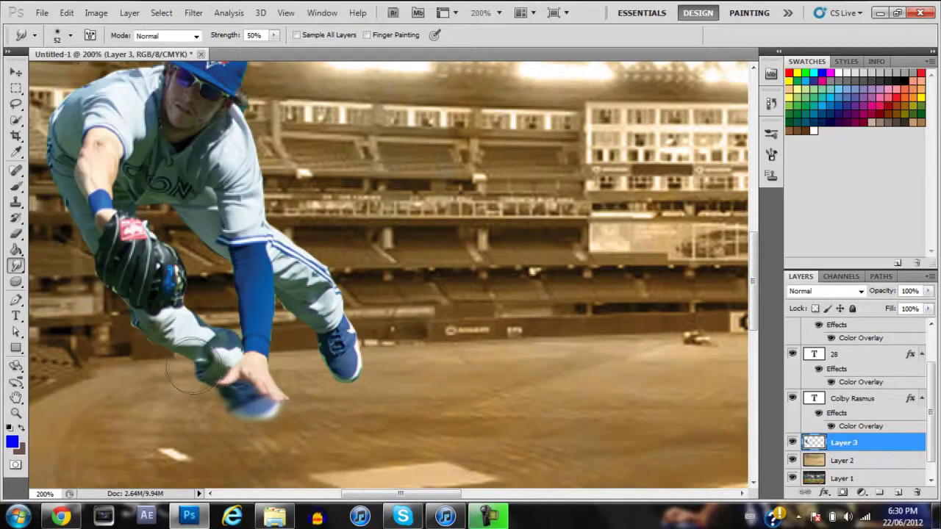
{"action": "mouse_move", "coordinate": [107, 300]}
{"action": "left_mouse_down"}
{"action": "mouse_move", "coordinate": [92, 235]}
{"action": "mouse_move", "coordinate": [48, 173]}
{"action": "mouse_move", "coordinate": [73, 103]}
{"action": "mouse_move", "coordinate": [105, 101]}
{"action": "left_mouse_up"}
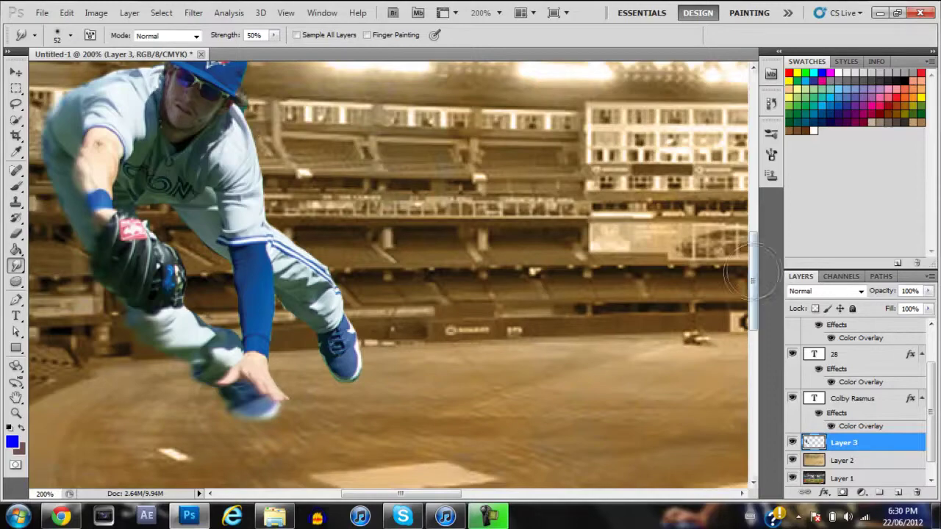
Soften the batter's shoe and sock edges, then return the zoom to 50%.
{"action": "key", "text": "ctrl+shift+alt+n"}
{"action": "scroll", "coordinate": [693, 301], "scroll_direction": "right", "scroll_amount": 5}
{"action": "scroll", "coordinate": [735, 316], "scroll_direction": "down", "scroll_amount": 3}
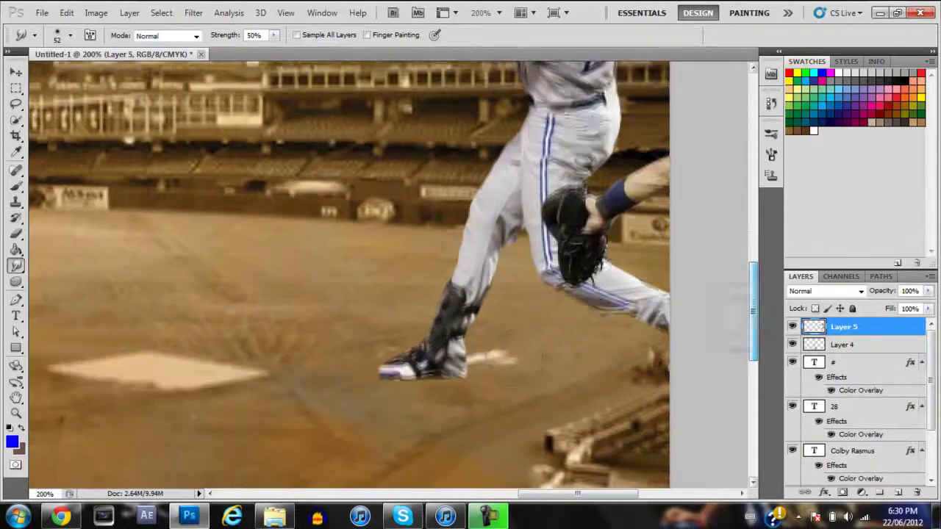
{"action": "left_click_drag", "start_coordinate": [400, 364], "coordinate": [452, 371]}
{"action": "left_click_drag", "start_coordinate": [433, 286], "coordinate": [463, 243]}
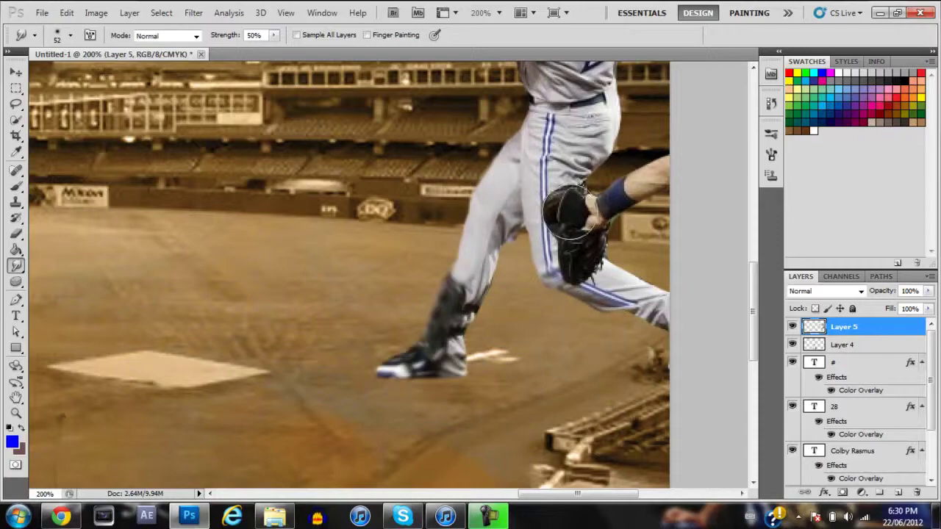
{"action": "scroll", "coordinate": [617, 324], "scroll_direction": "up", "scroll_amount": 3}
{"action": "scroll", "coordinate": [618, 324], "scroll_direction": "up", "scroll_amount": 2}
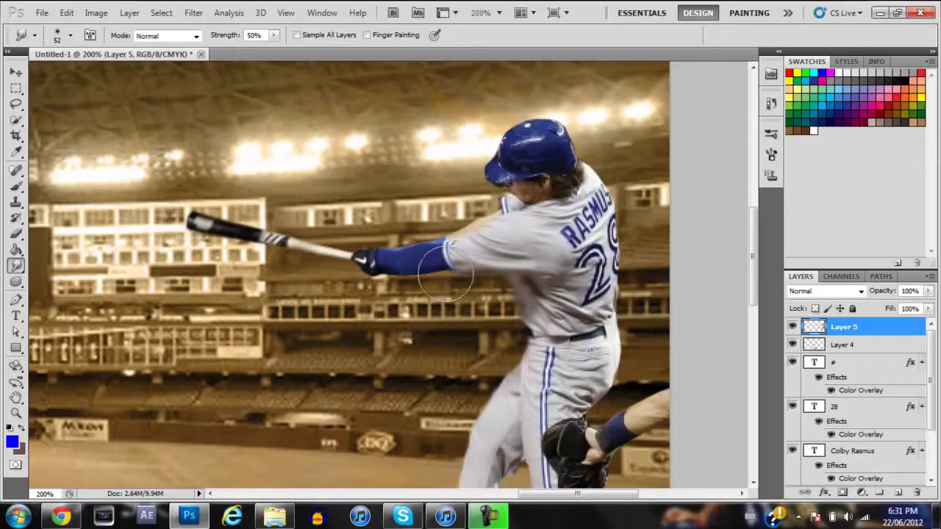
{"action": "left_click", "coordinate": [499, 12]}
{"action": "left_click", "coordinate": [479, 43]}
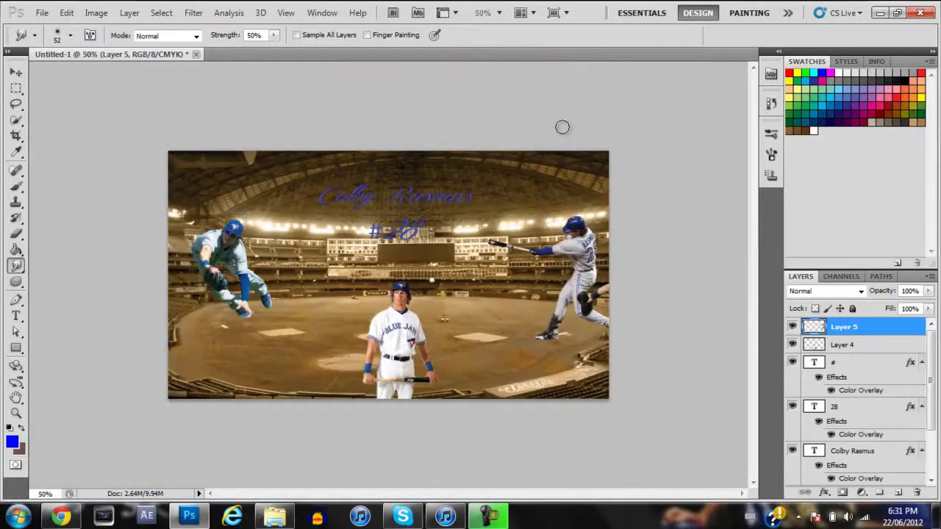